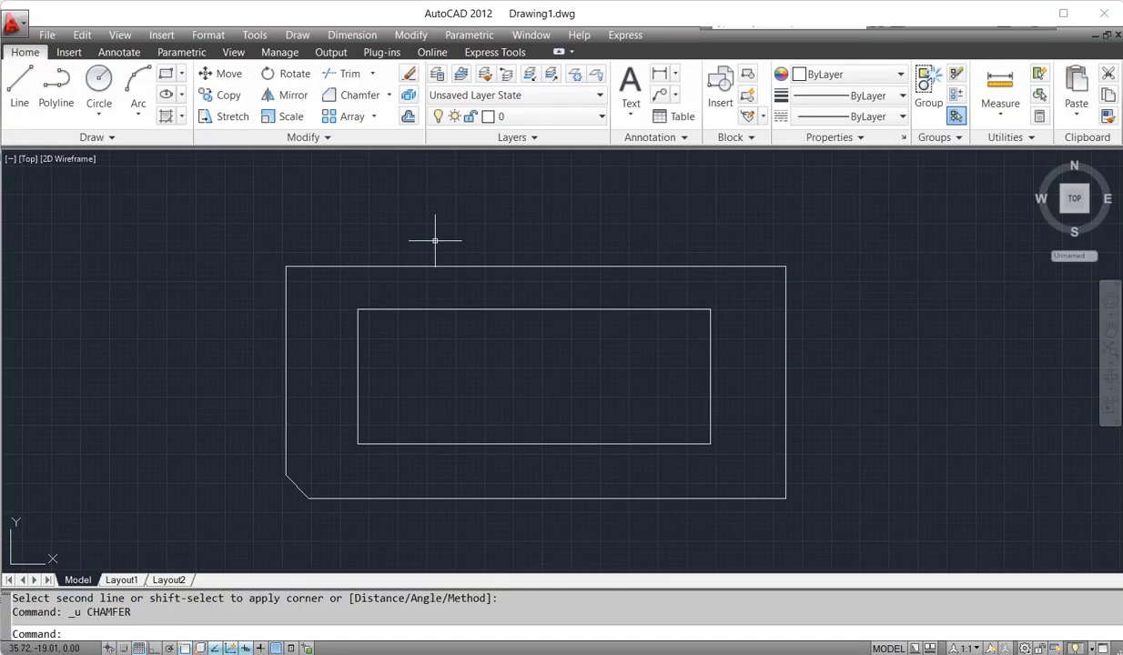
left_click(361, 98)
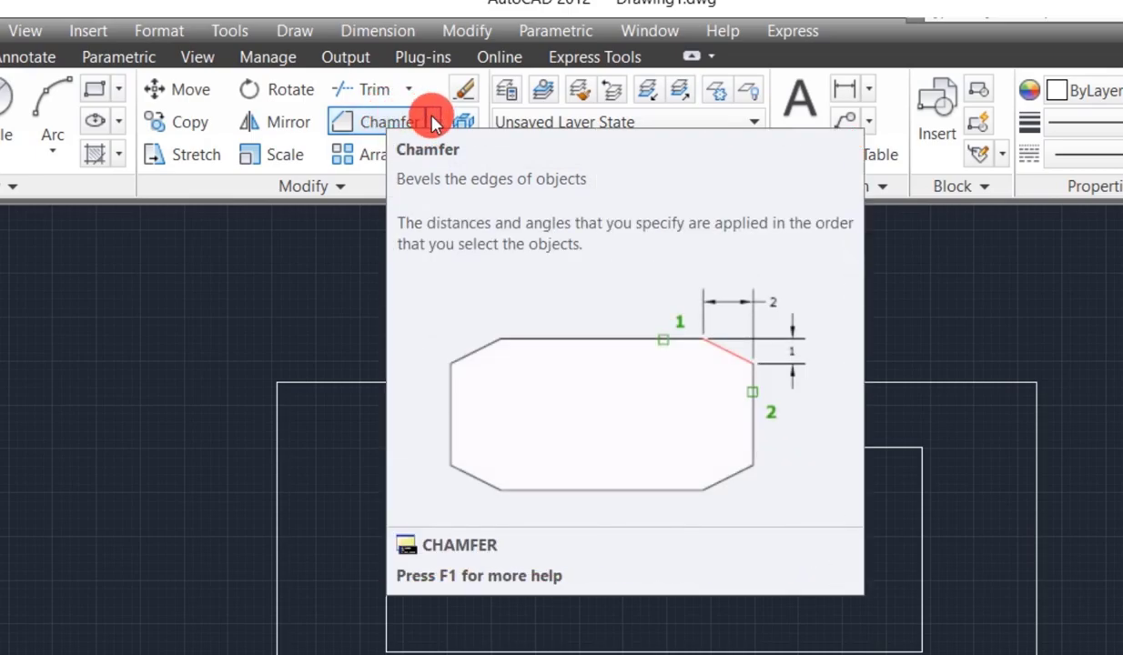
left_click(434, 124)
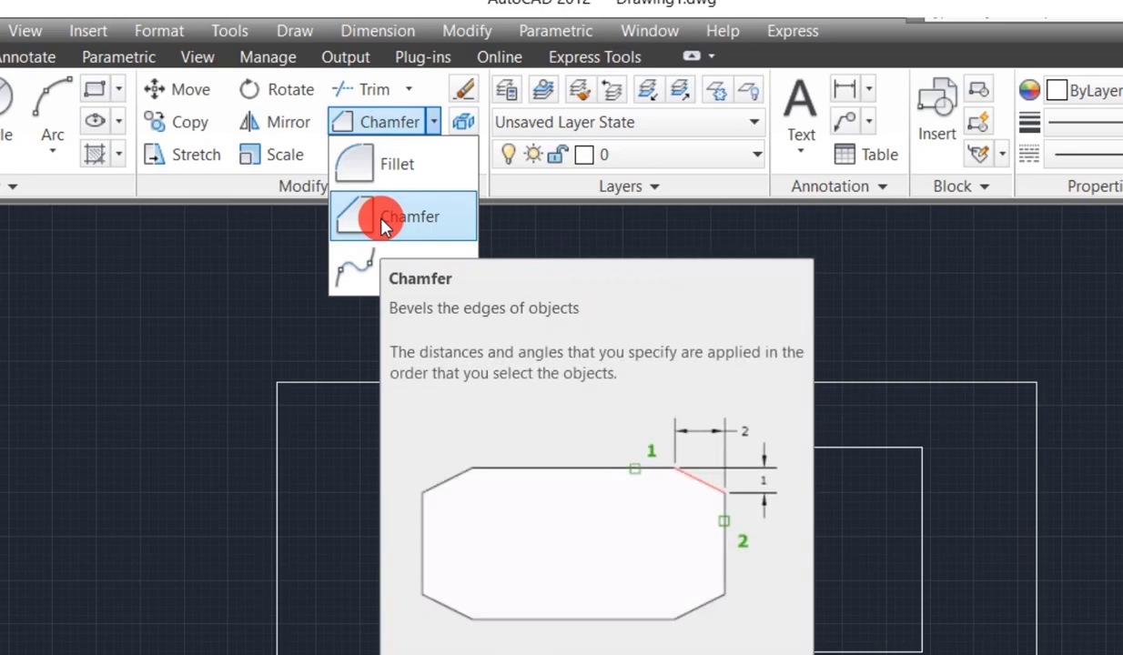
left_click(383, 227)
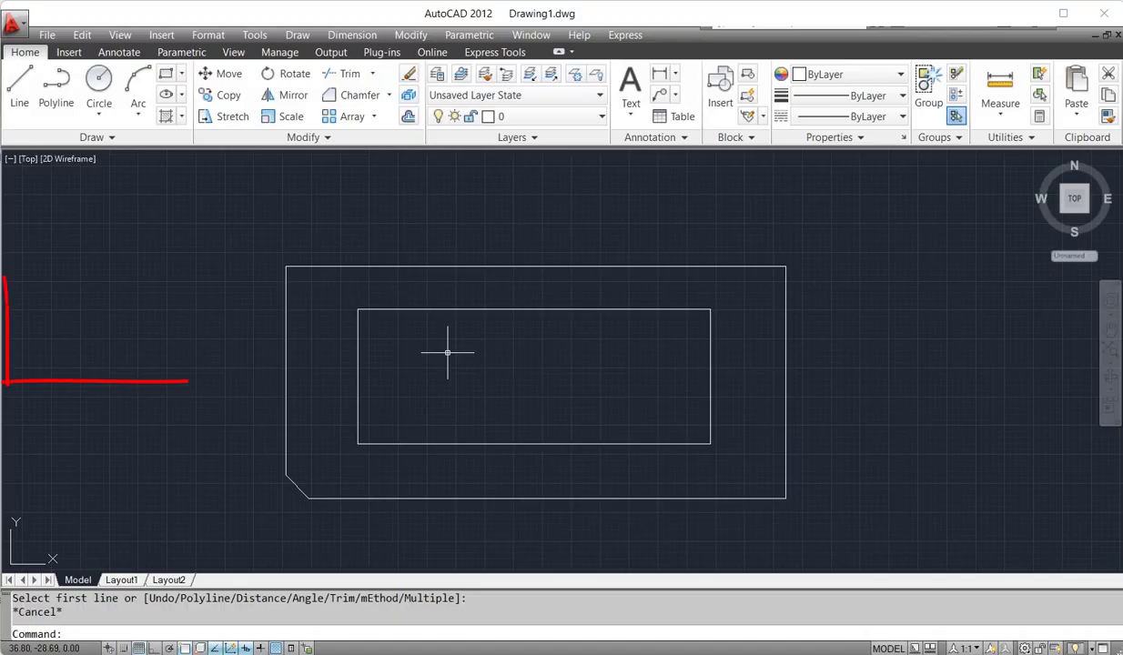
Chamfer the upper-left corner of the outer rectangle using the current chamfer distances, selecting its top and left edges
type("c")
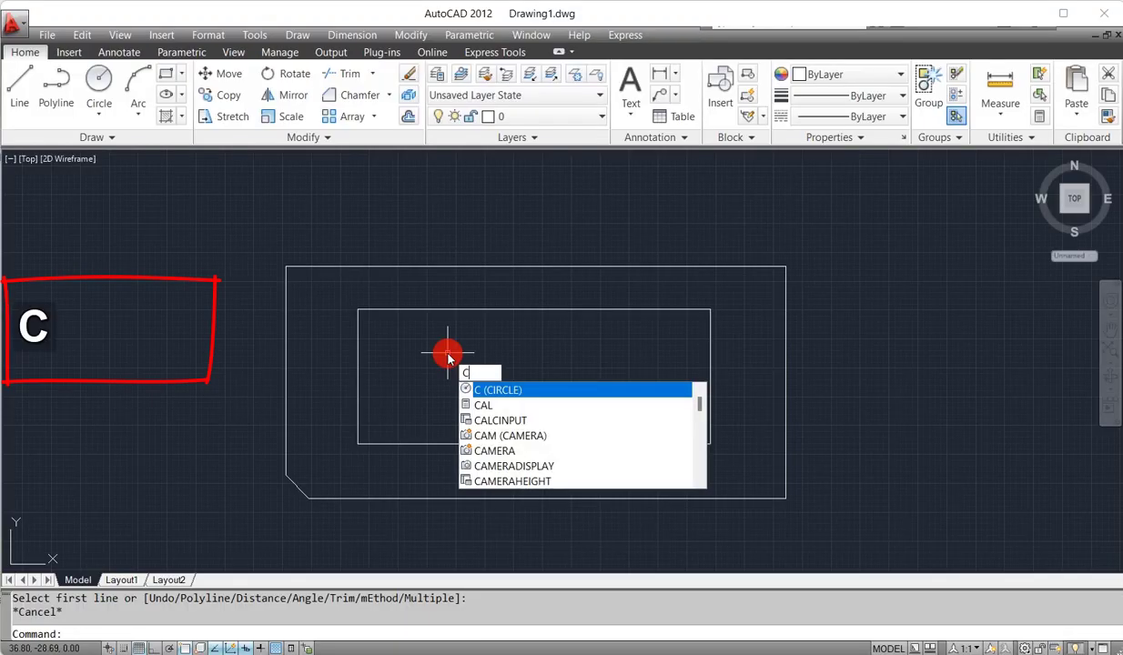
type("ha")
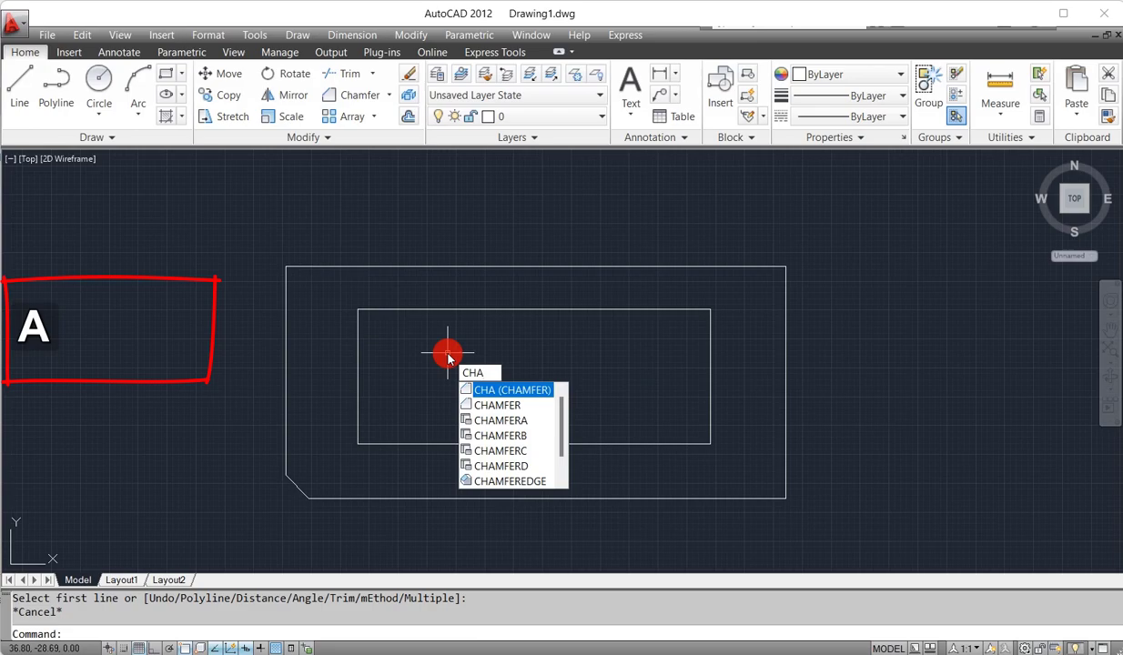
key("space")
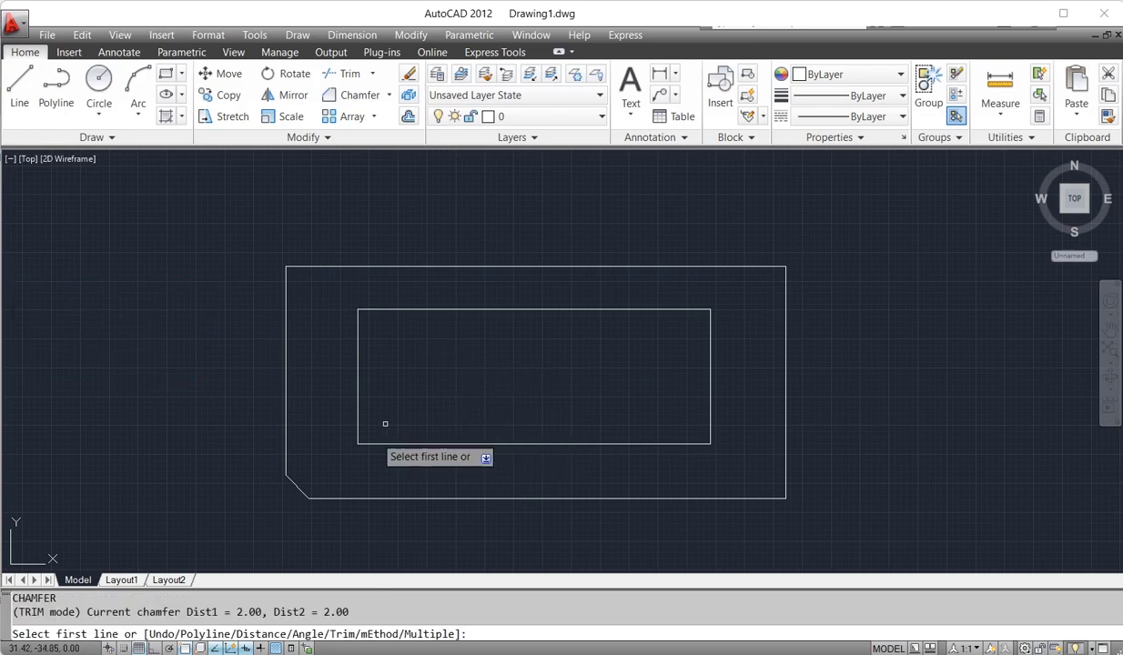
left_click(332, 268)
left_click(286, 300)
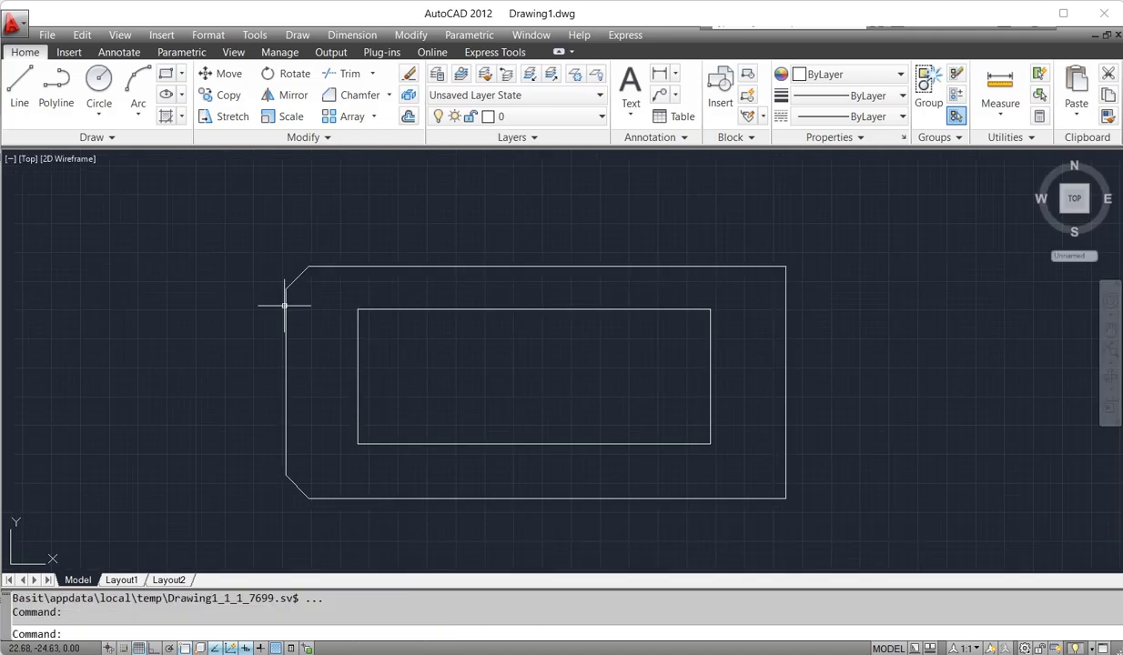
scroll(297, 284, "up", 4)
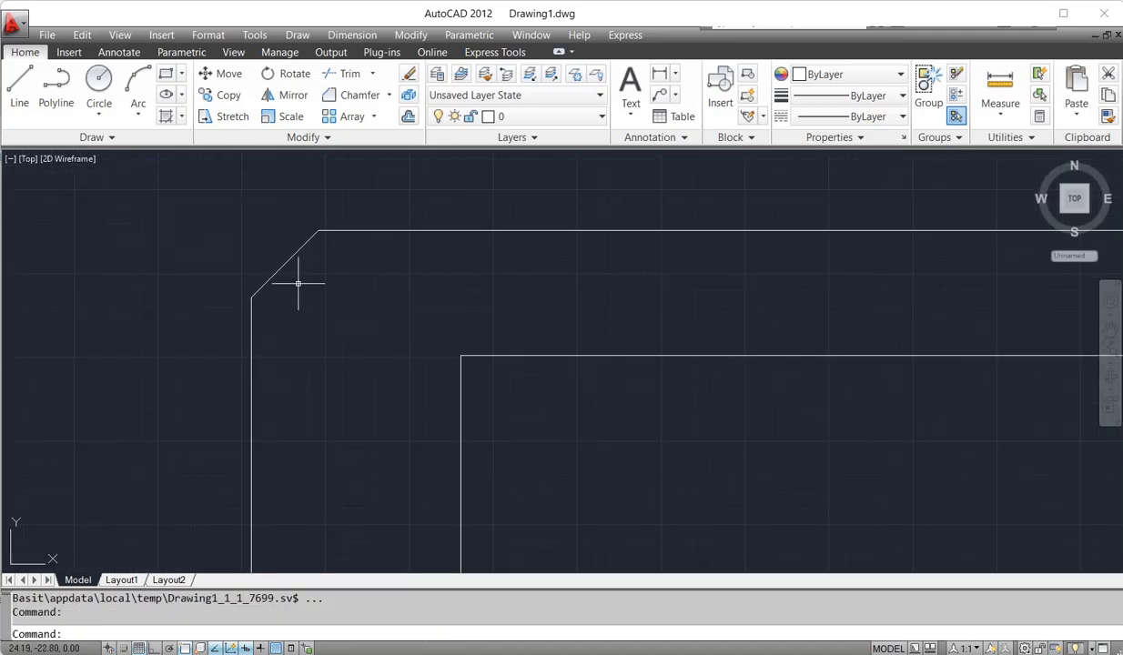
scroll(298, 284, "down", 4)
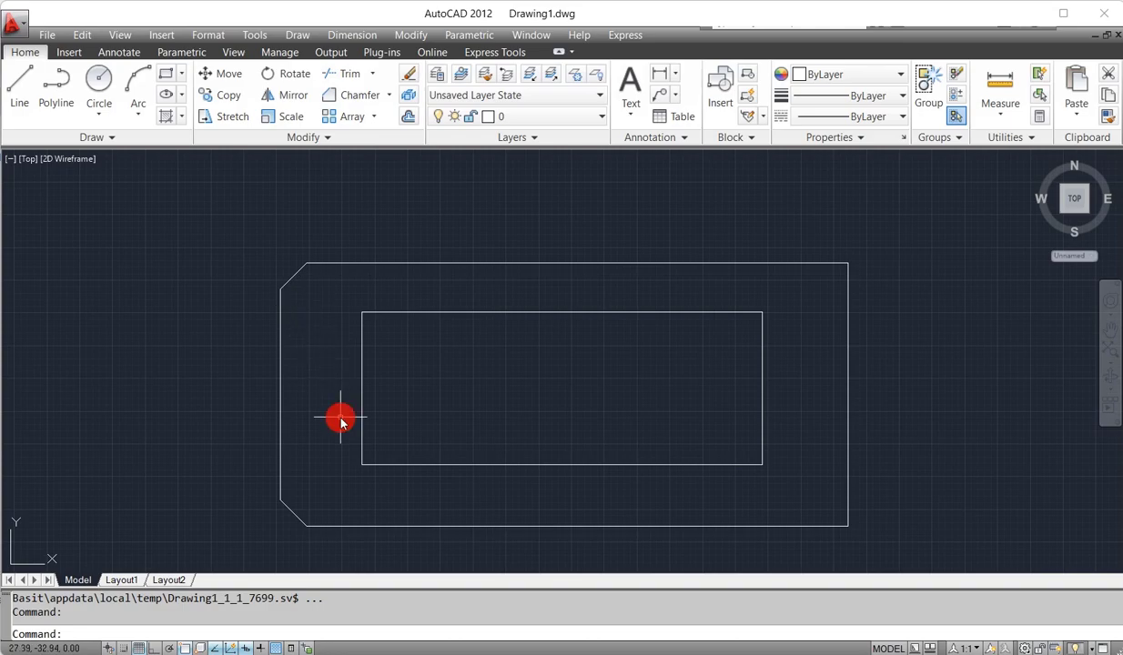
Review the current distances of the Chamfer command and inspect the chamfered upper-left corner of the outer outline
type("ch")
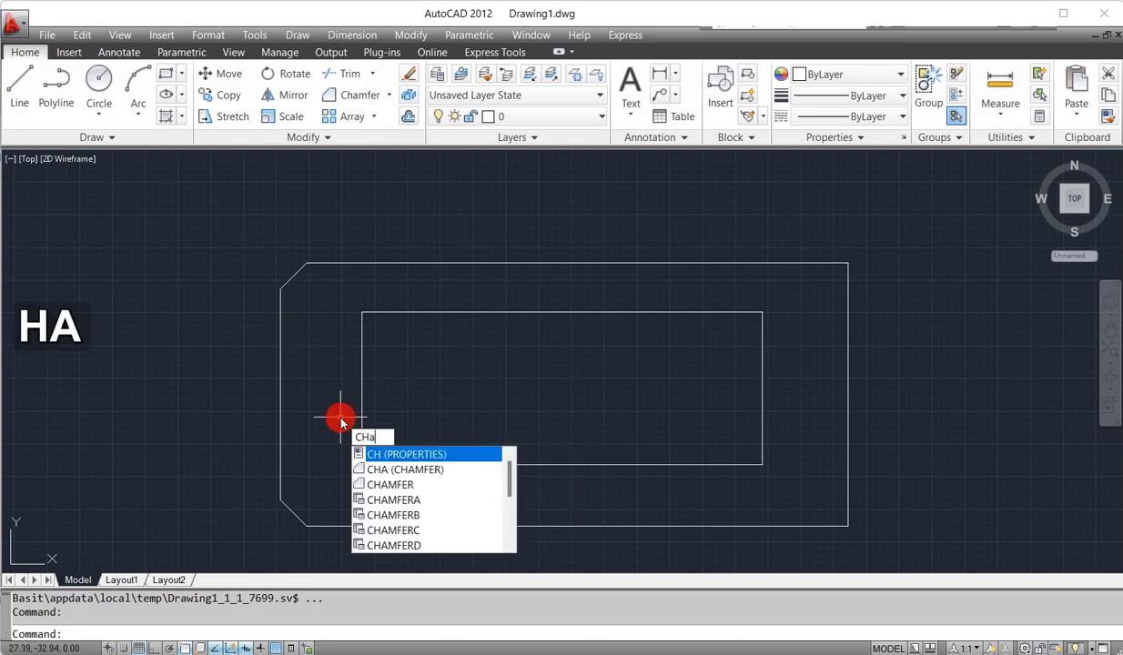
type("a")
key("space")
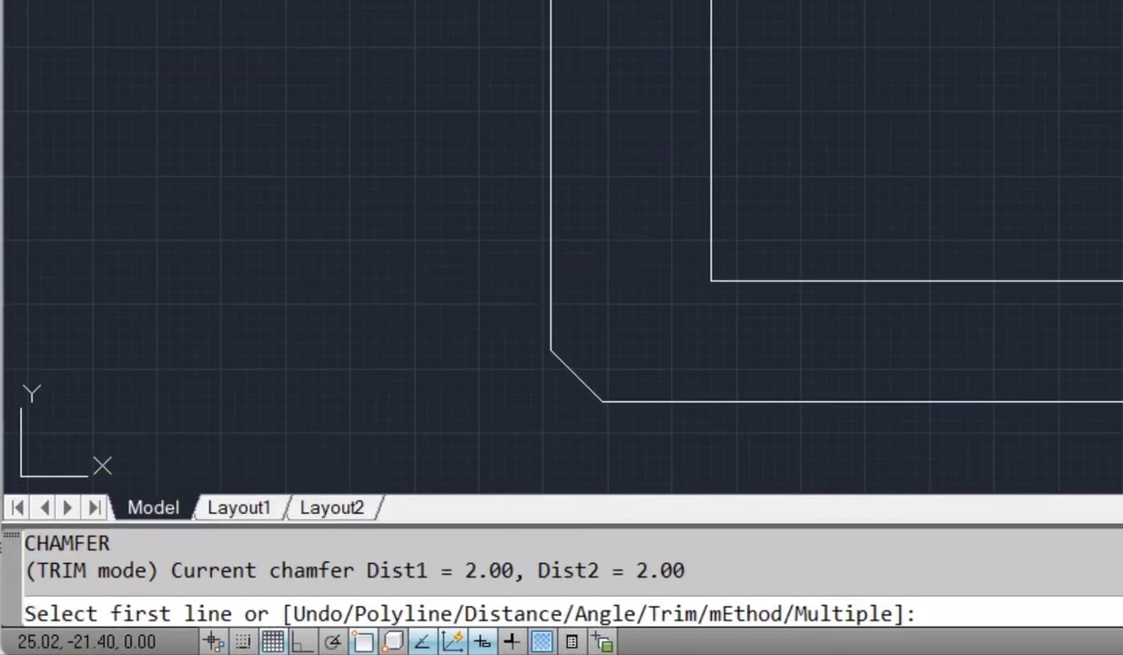
left_click(40, 565)
left_click_drag(40, 565, 695, 572)
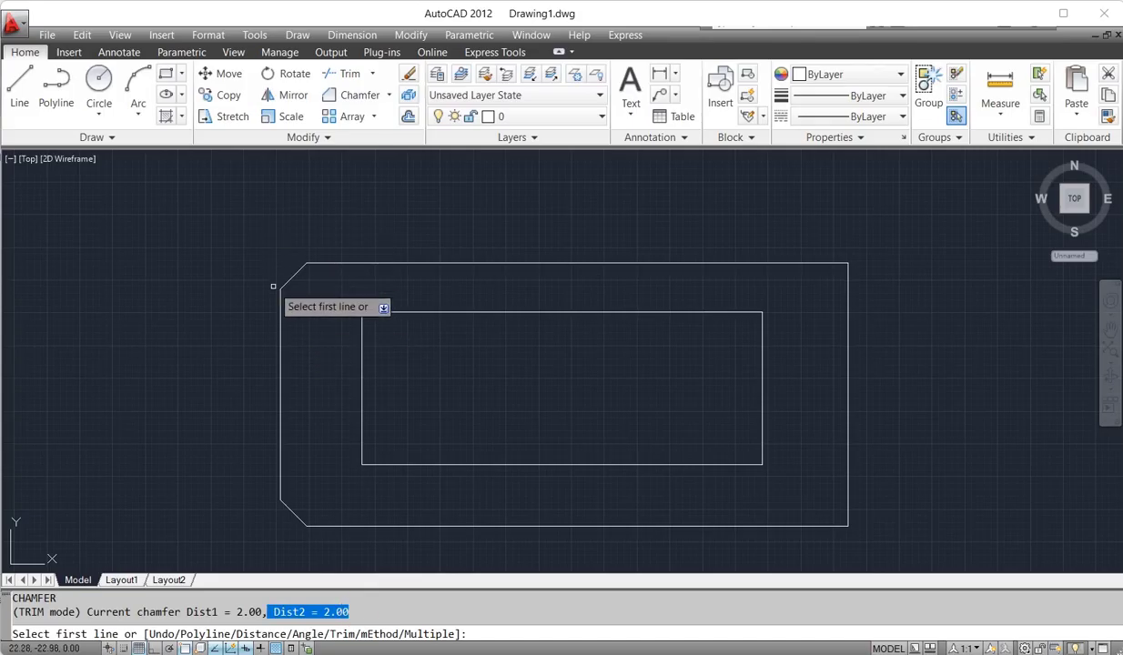
key("Escape")
left_click(330, 263)
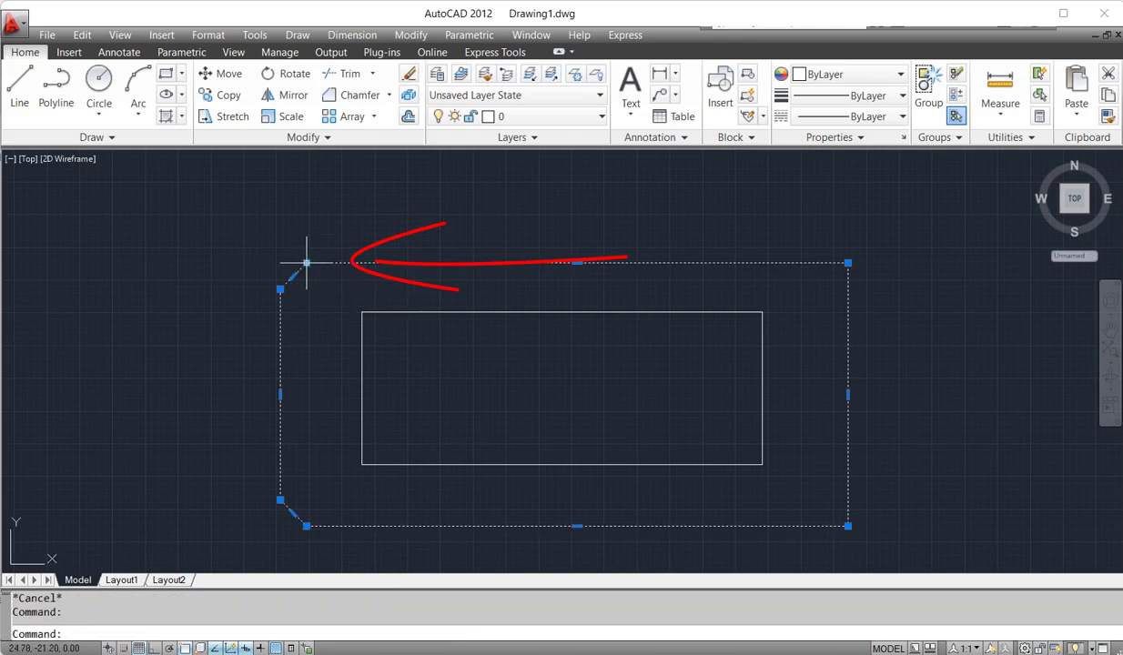
mouse_move(308, 266)
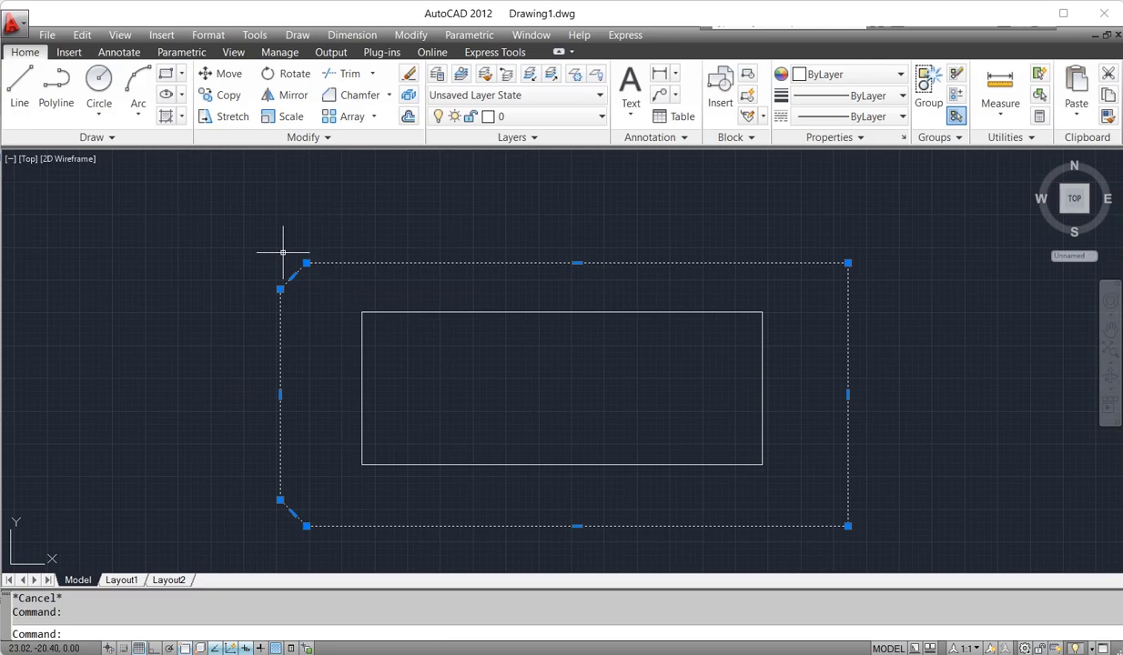
key("Escape")
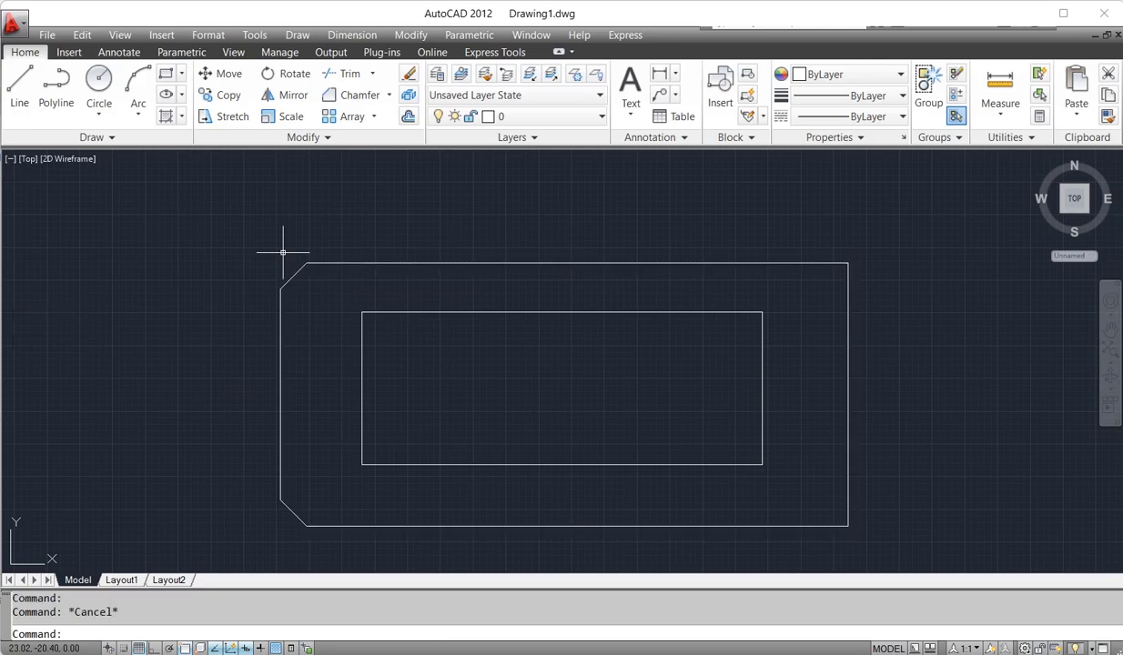
Chamfer the outer rectangle's upper-right corner with a first distance of 2 along the top edge and a second distance of 3 along the right edge
type("CHA")
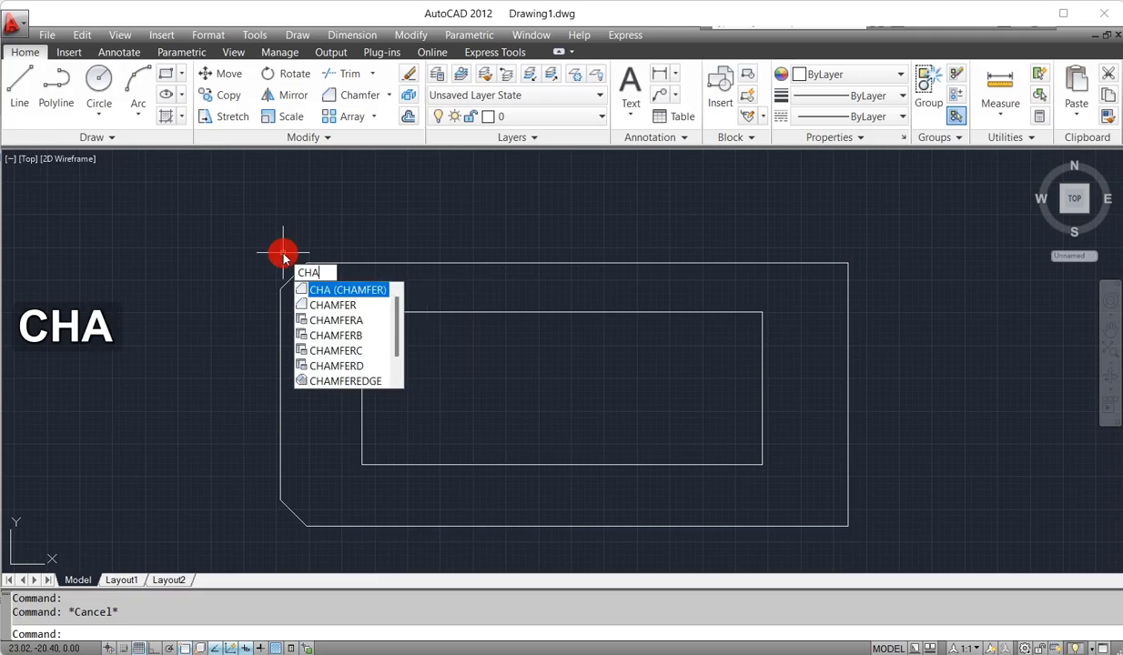
key("space")
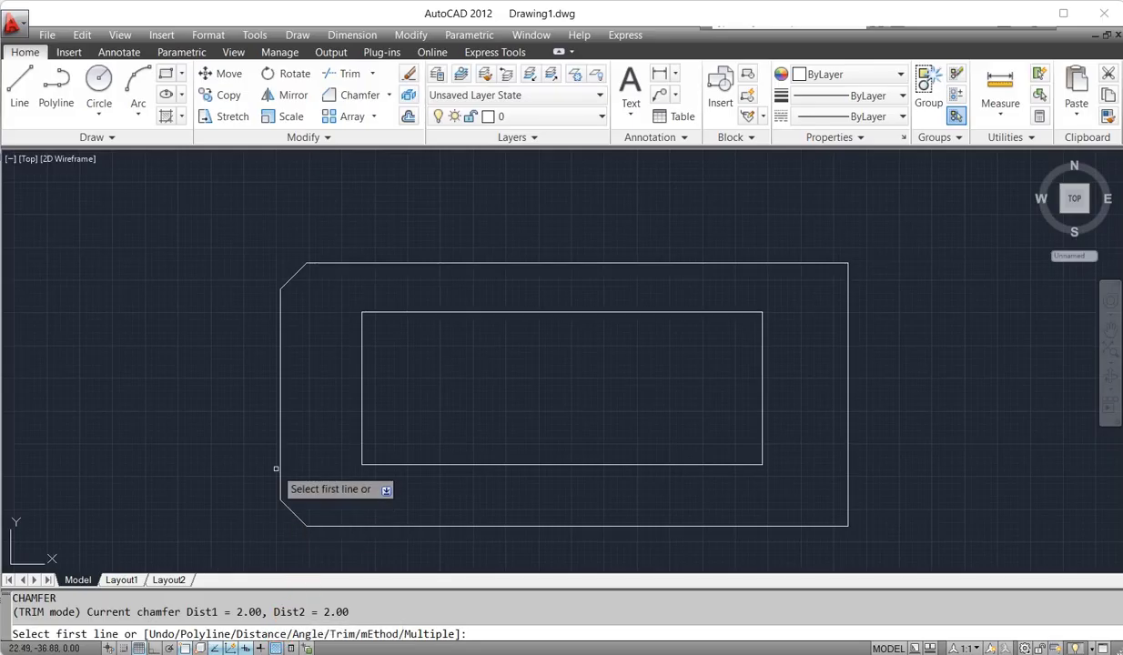
type("d")
key("space")
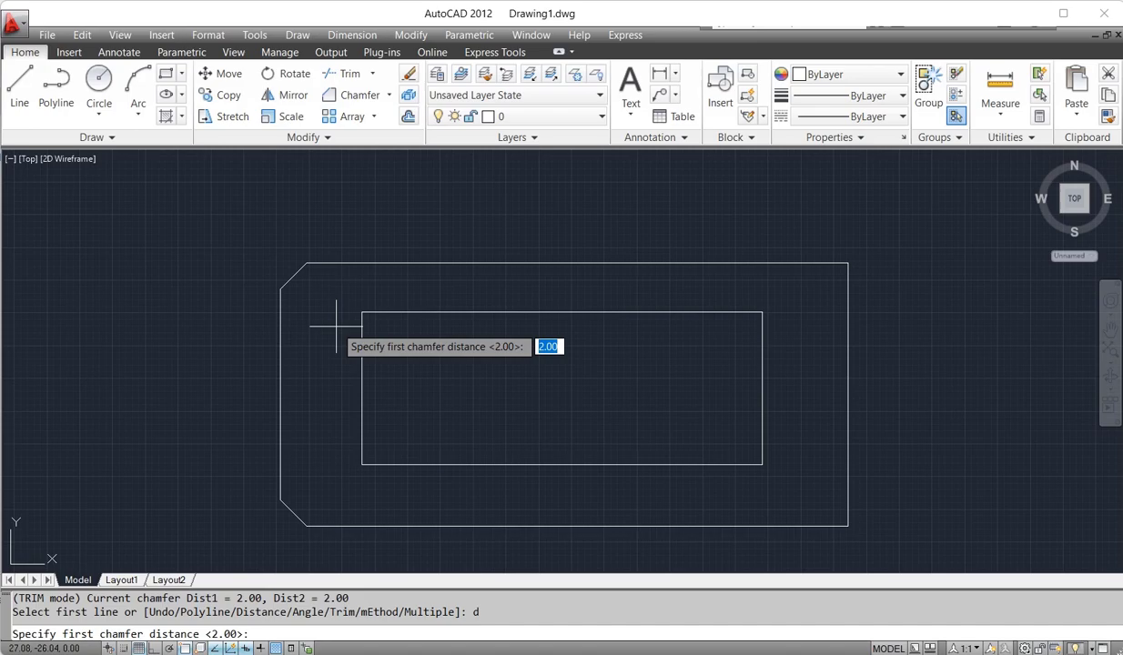
type("2")
key("space")
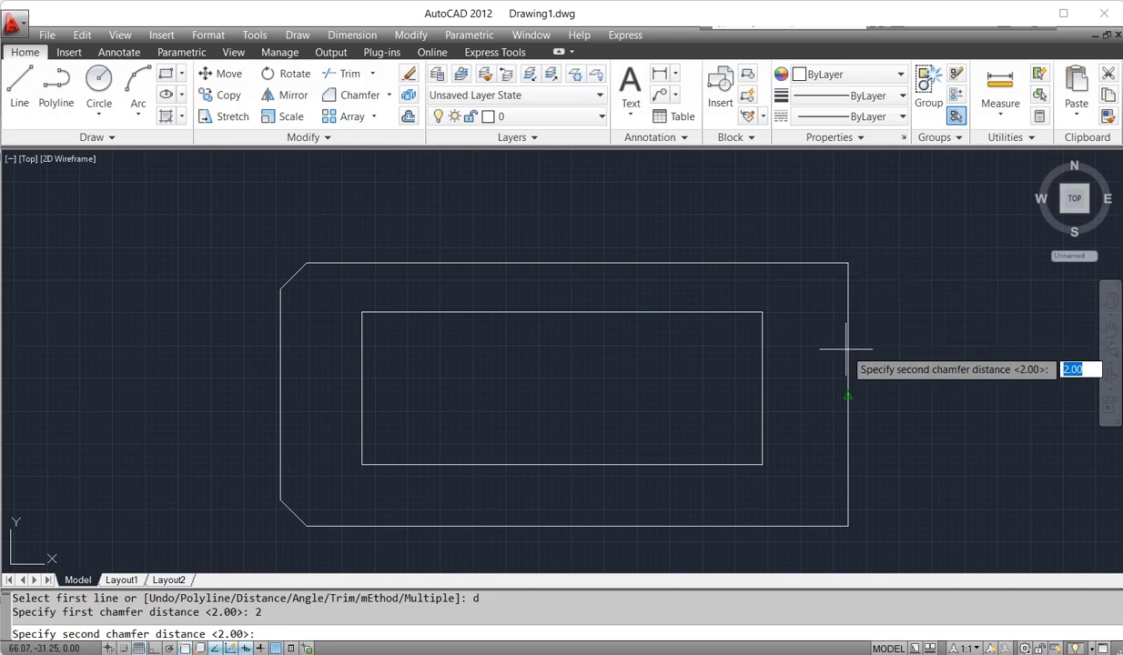
type("3")
key("space")
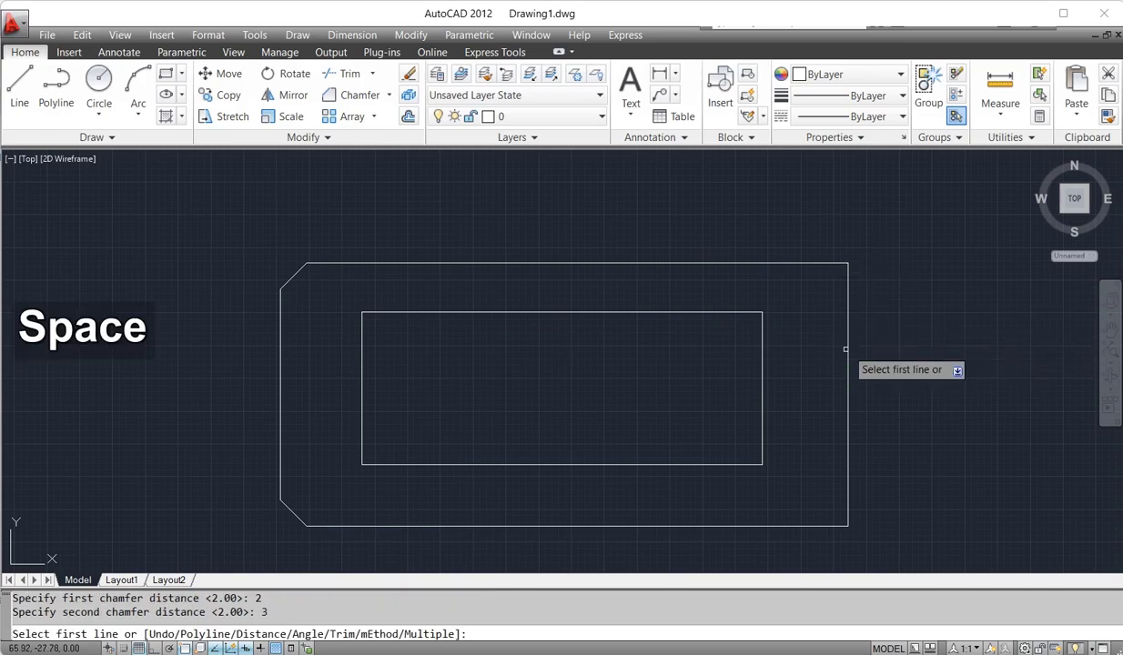
left_click(802, 265)
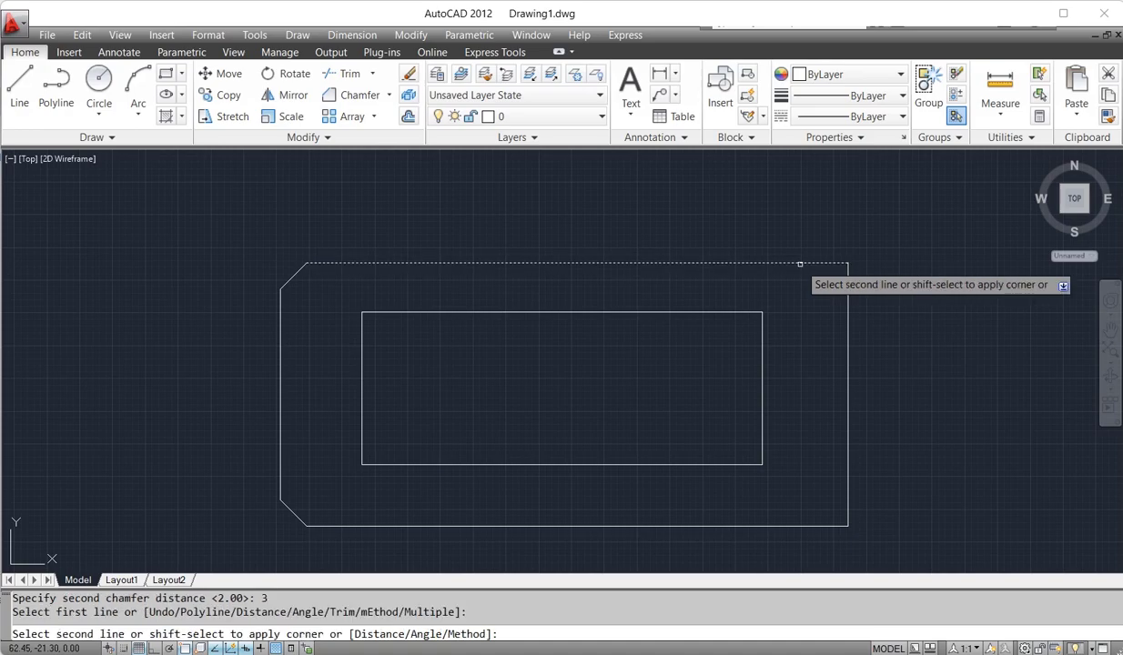
left_click(848, 325)
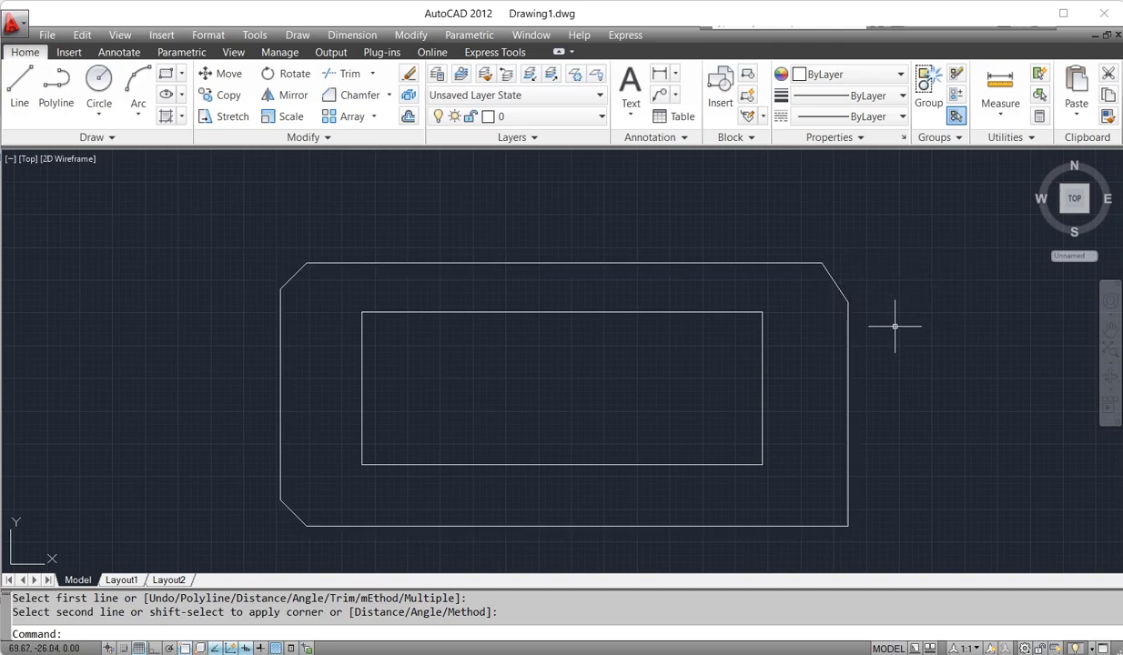
Try a chamfer with both distances at 3 on the outer rectangle's lower-right corner, and undo it
type("CHA")
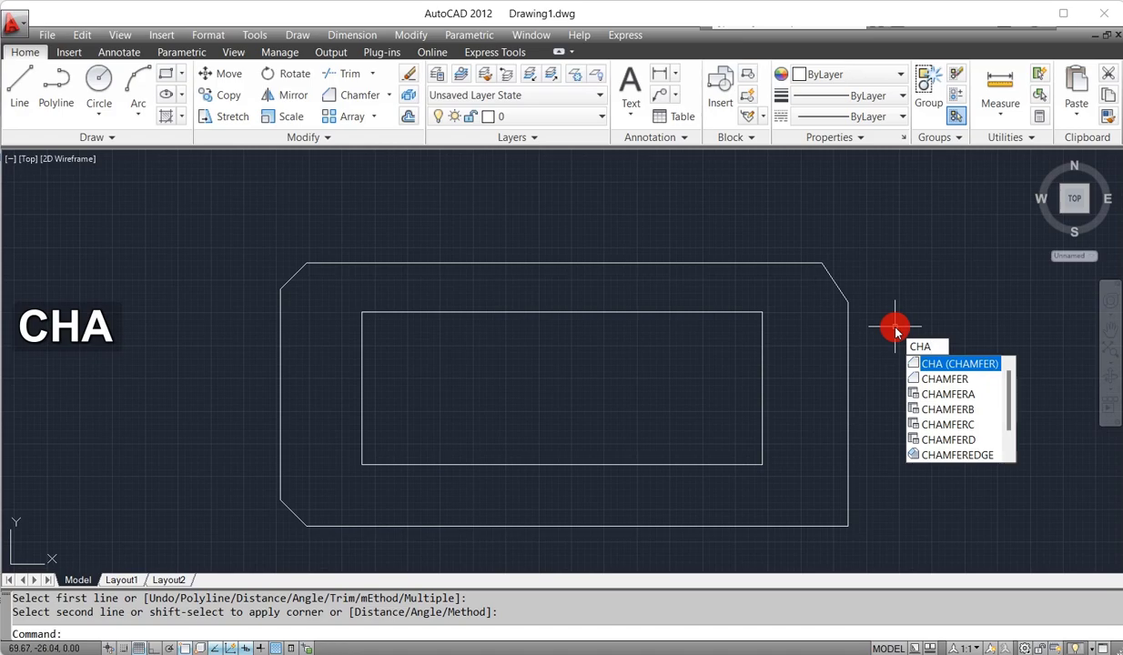
key("space")
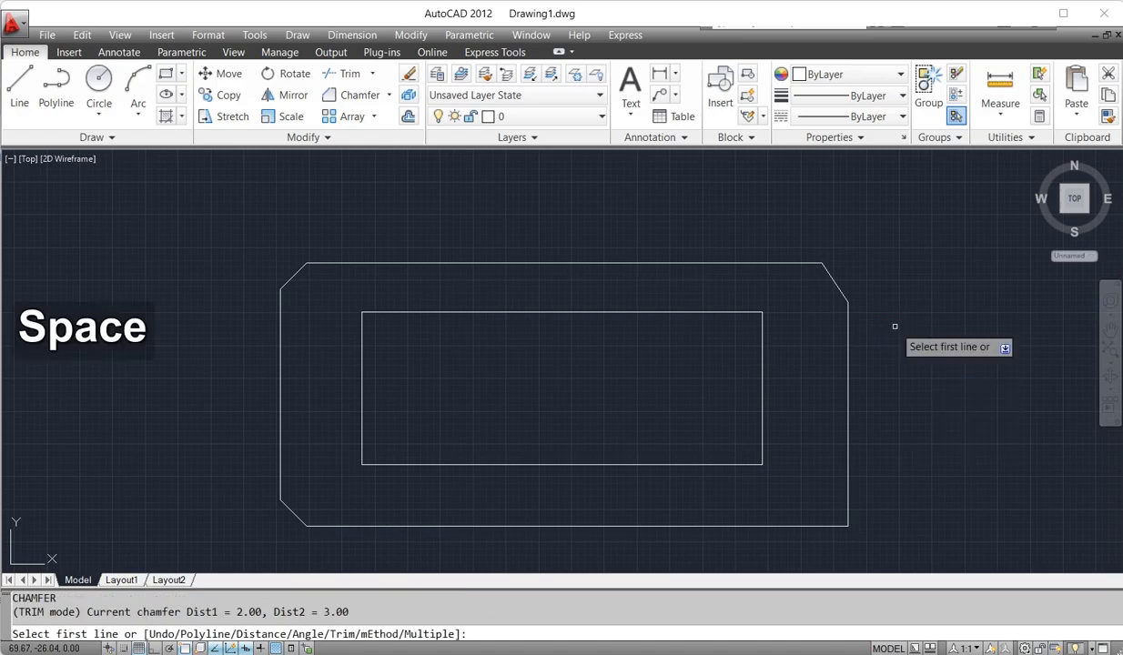
type("d")
key("space")
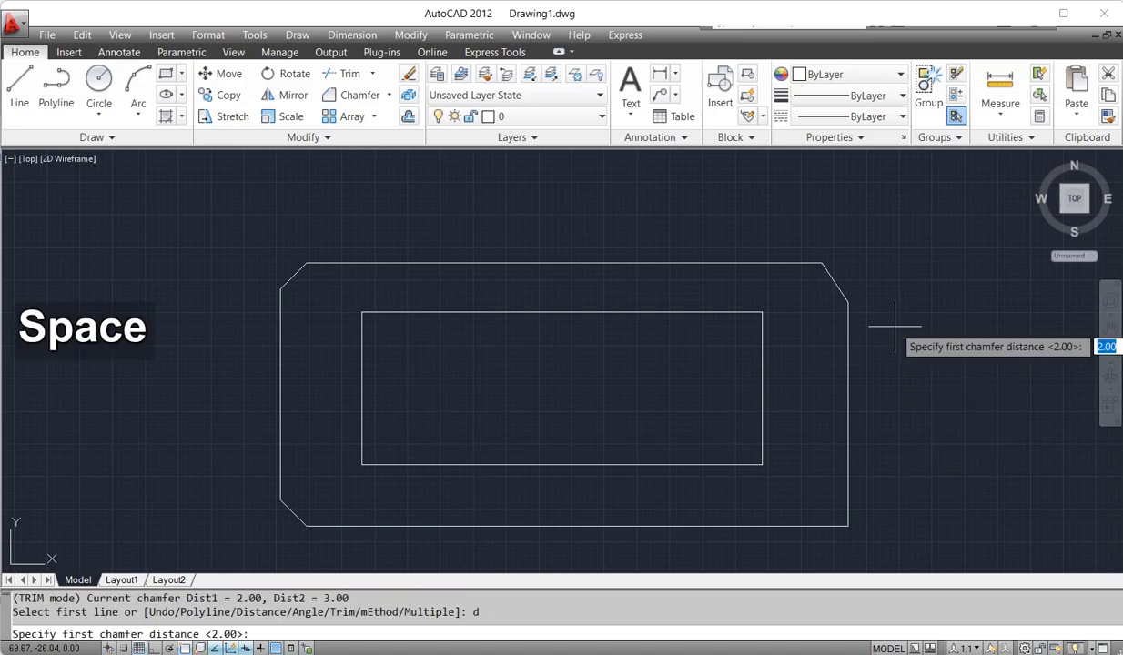
type("3")
key("space")
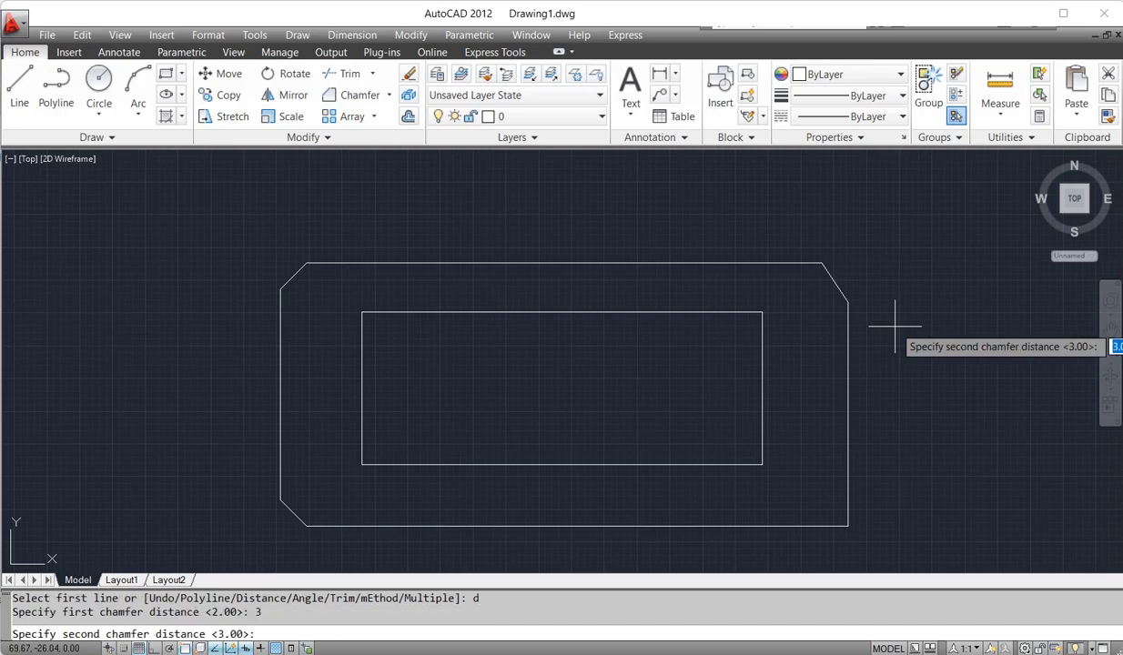
key("space")
left_click(847, 497)
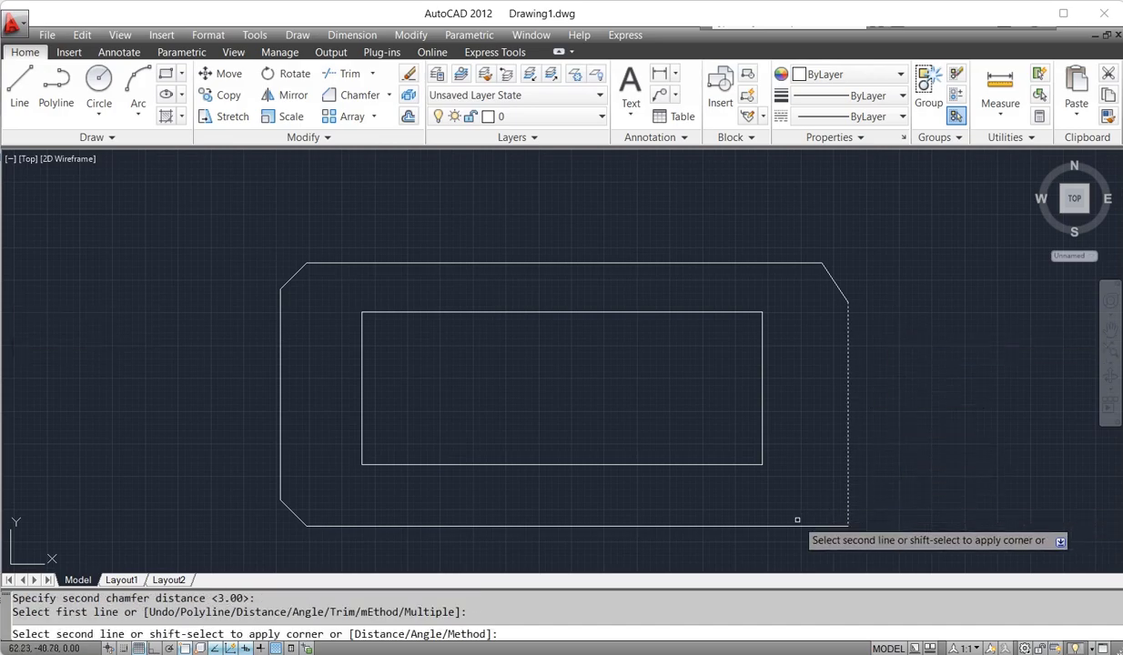
left_click(791, 526)
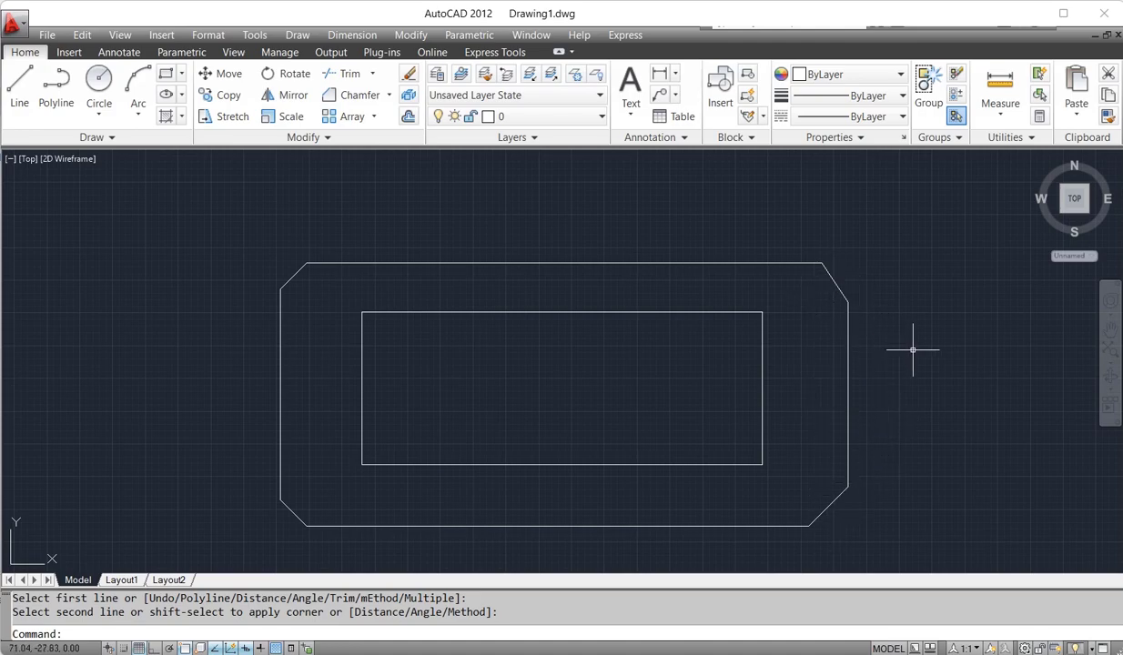
key("Escape")
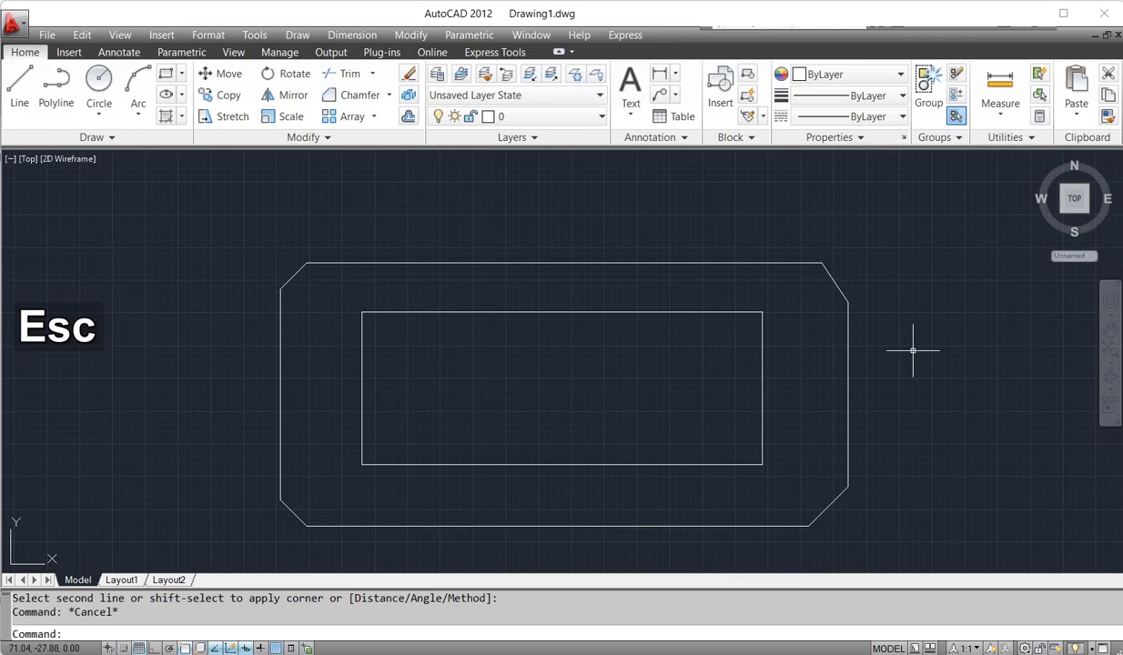
key("ctrl+z")
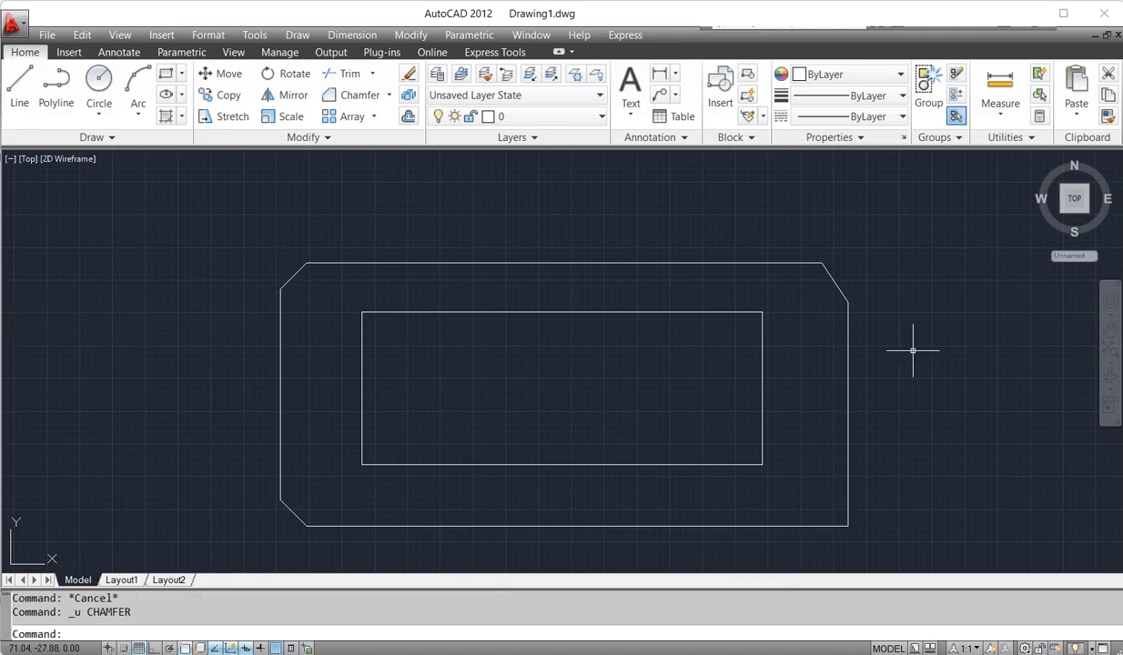
Chamfer the inner rectangle's upper-left corner in No trim mode with the current distances, selecting its top edge first and its left edge second
type("CHA")
key("space")
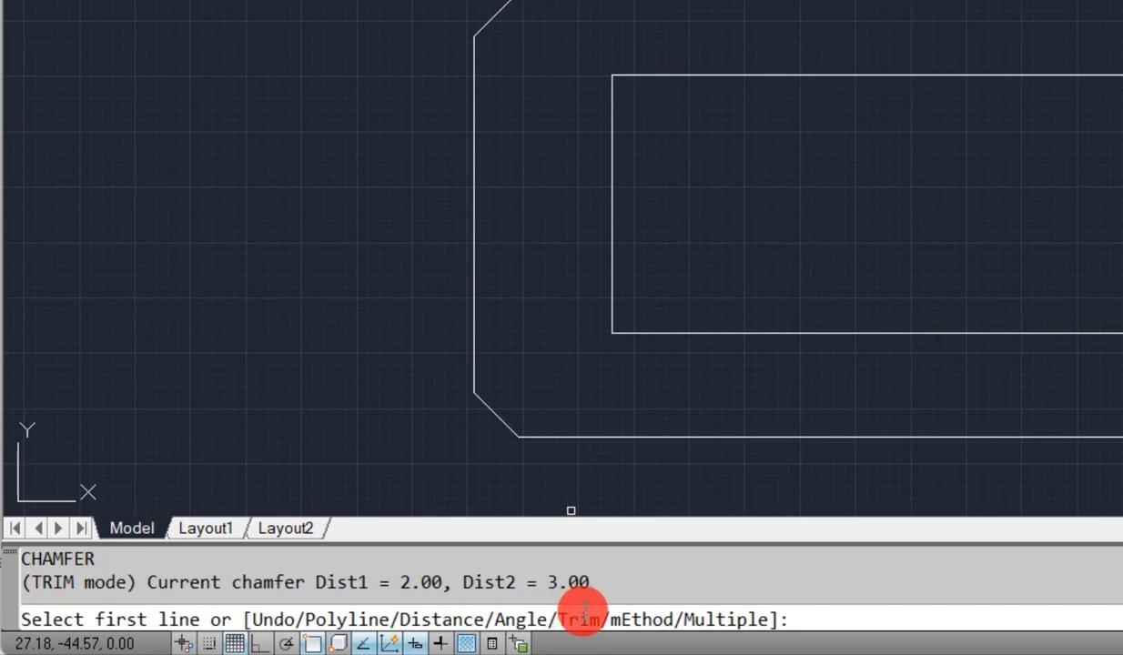
type("t")
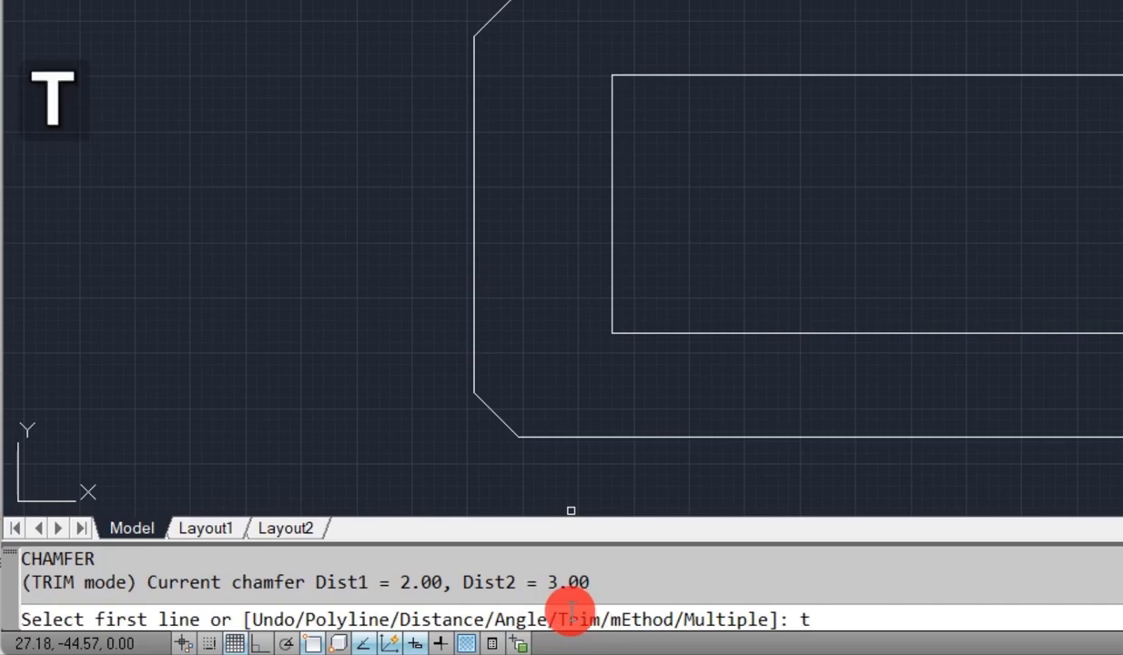
key("space")
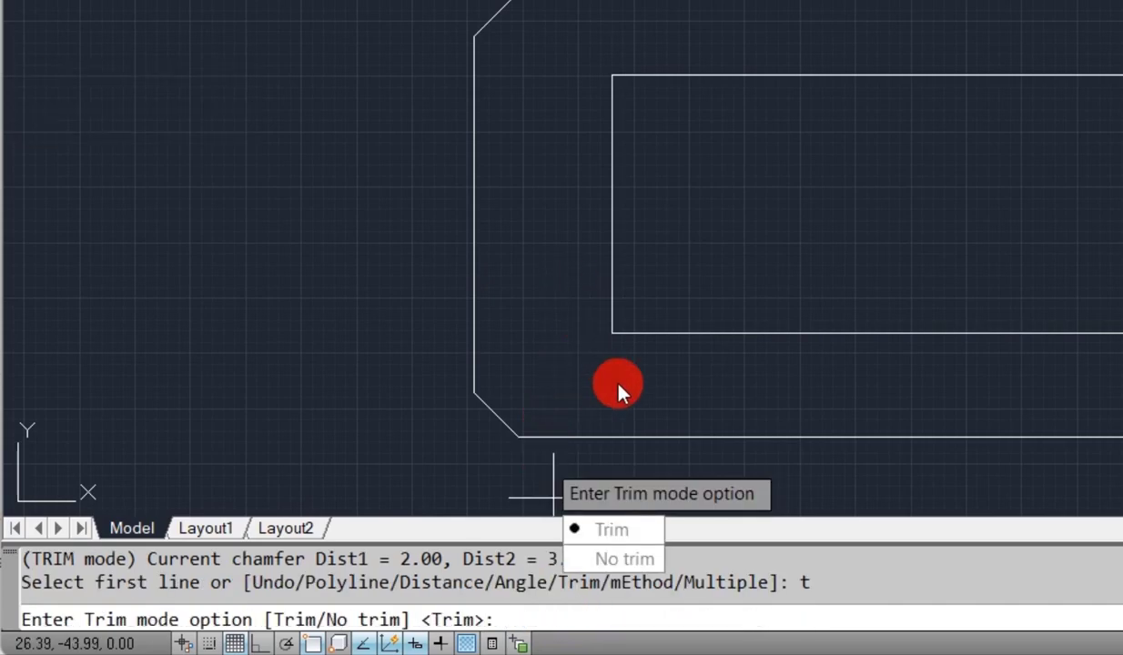
left_click(614, 536)
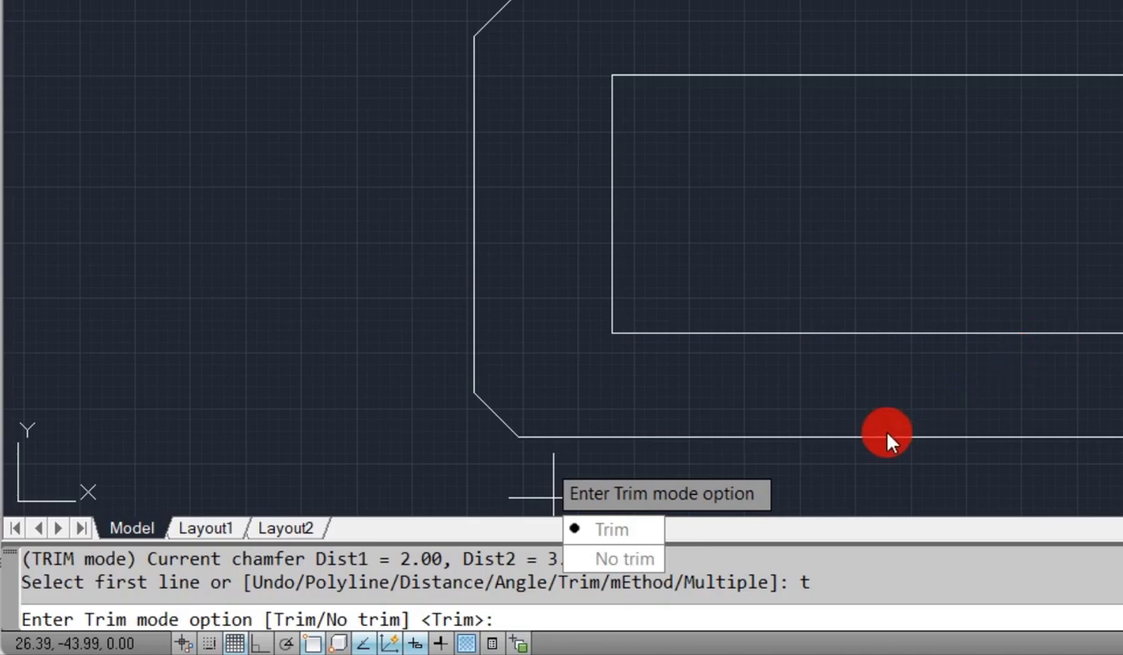
left_click(628, 563)
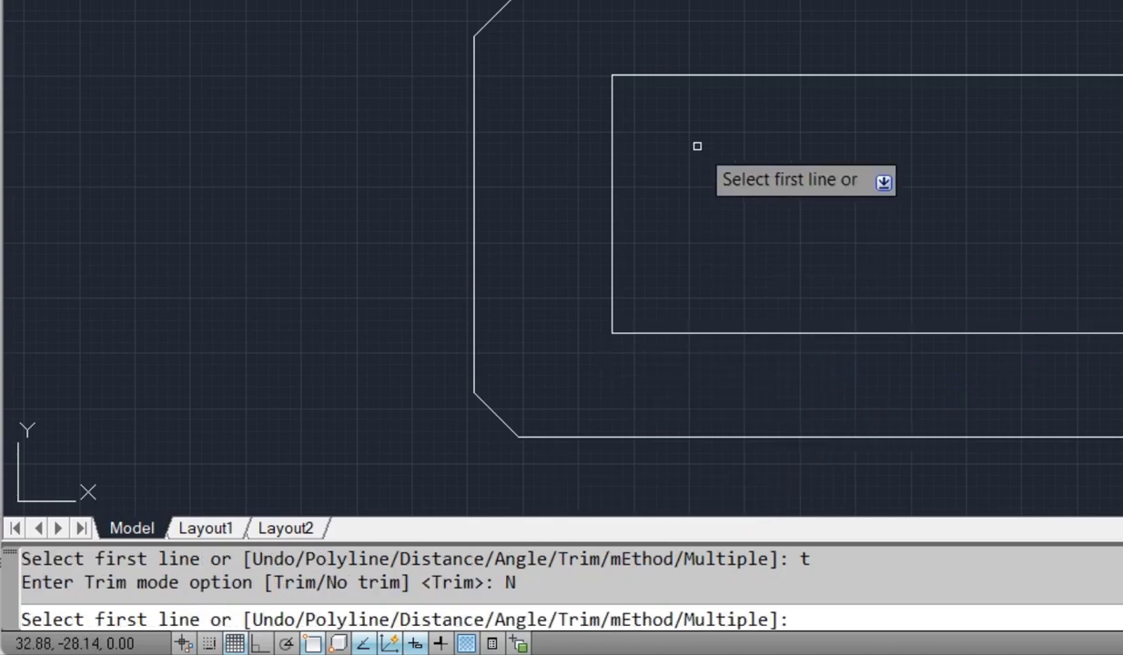
left_click(717, 75)
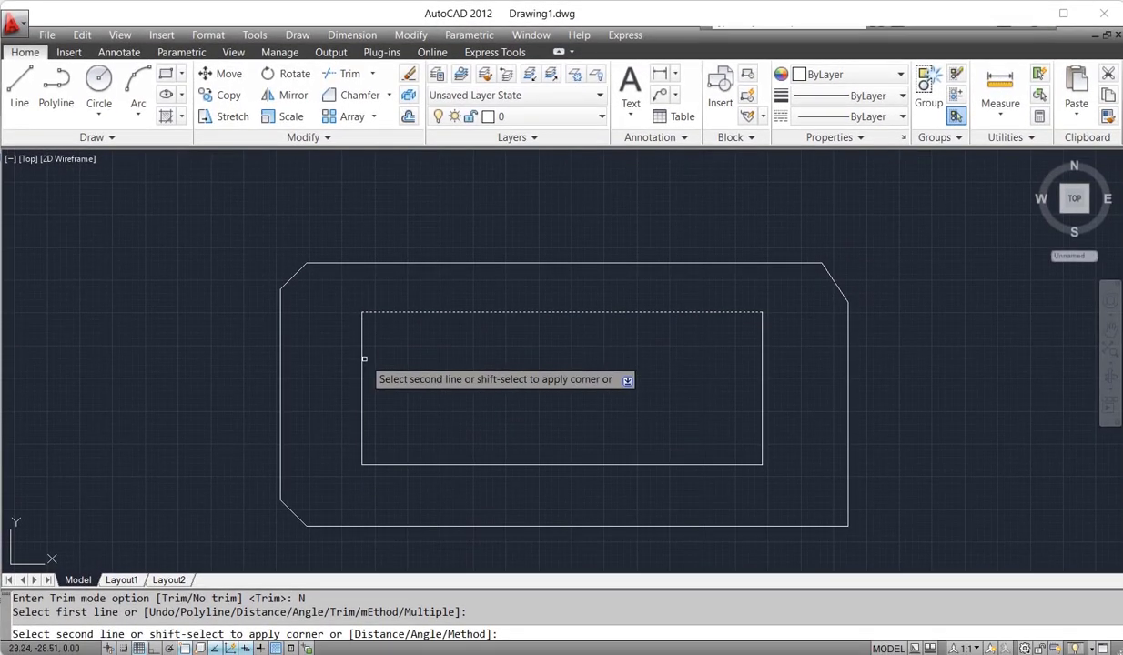
left_click(360, 340)
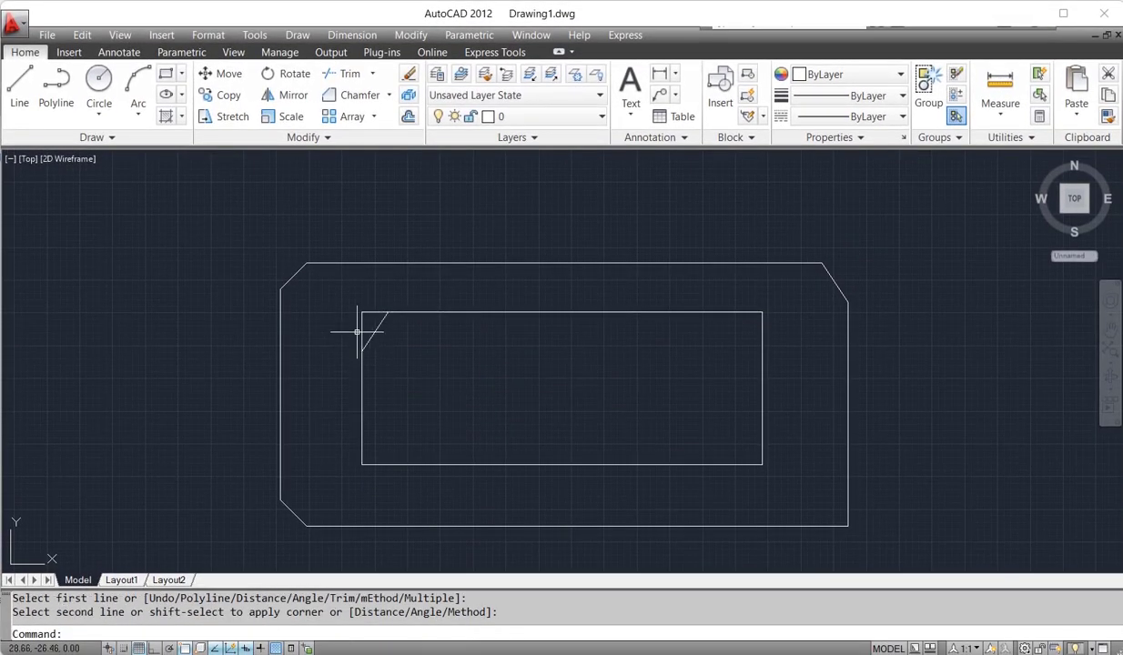
scroll(375, 300, "up", 4)
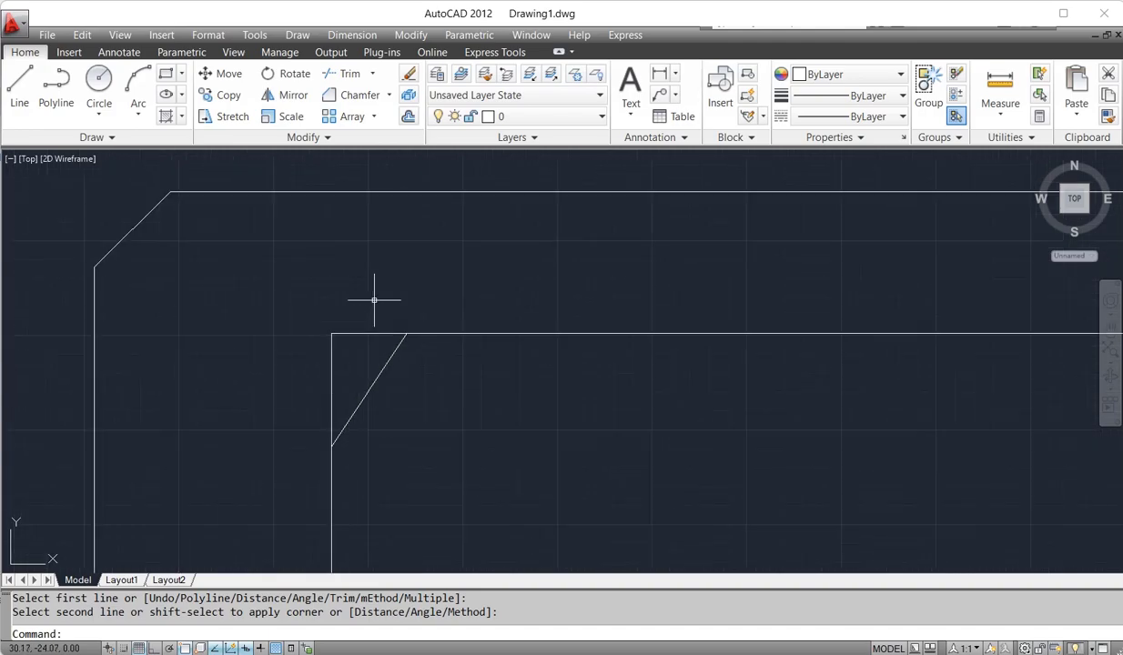
scroll(374, 299, "down", 6)
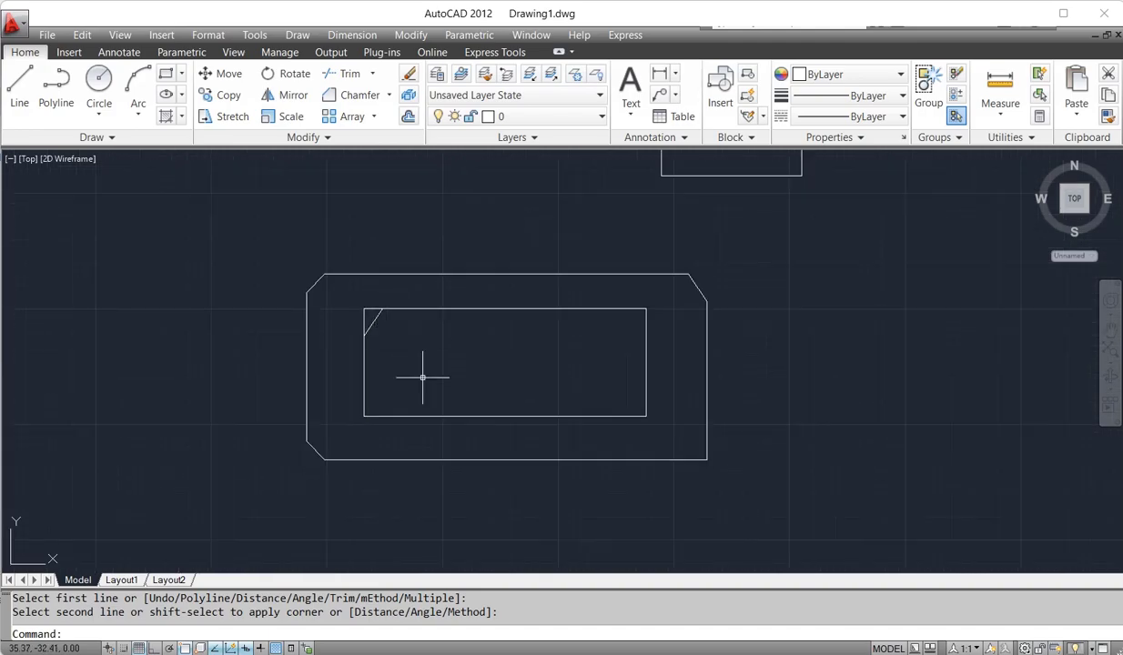
key("Escape")
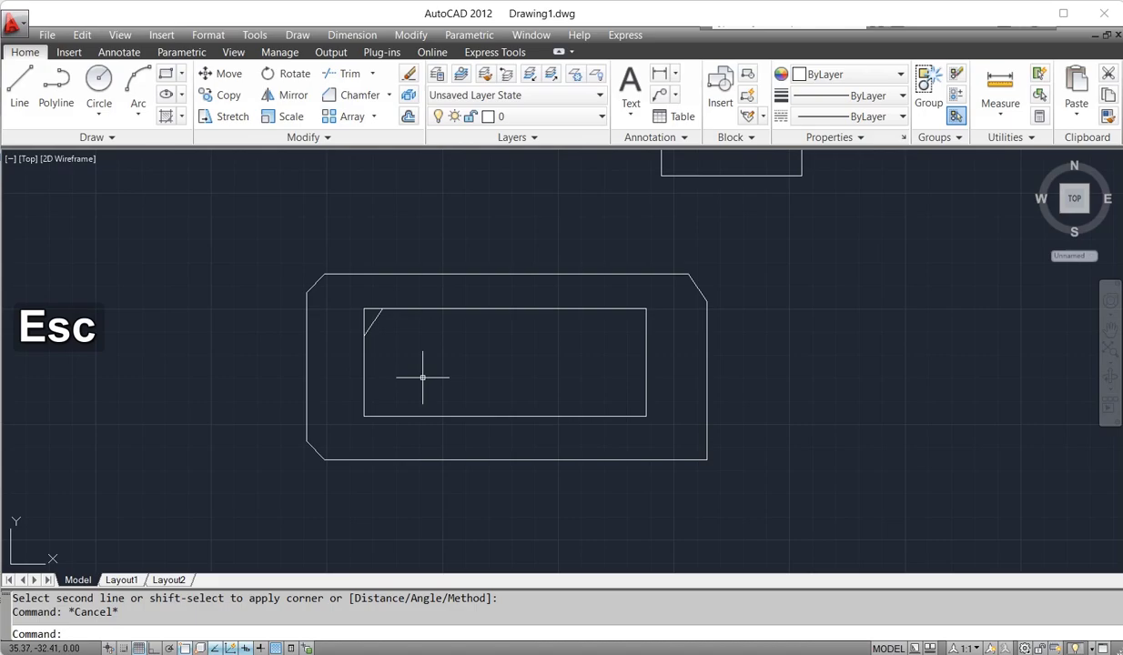
Set the Chamfer command's trim mode back to Trim without chamfering any corner
type("CHa")
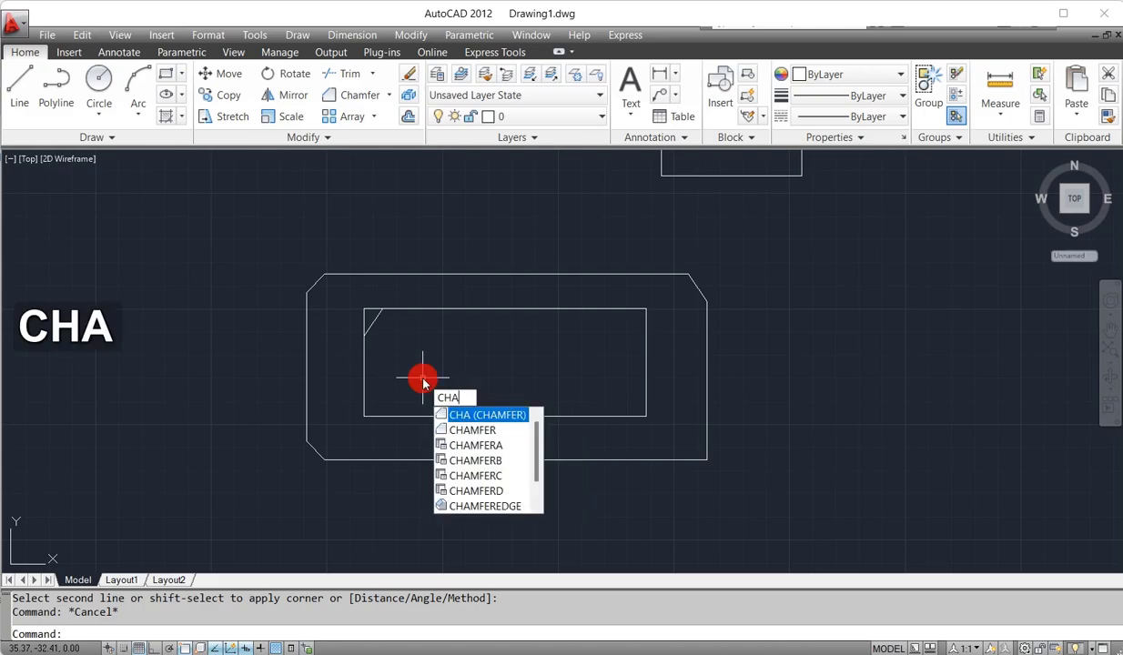
key("space")
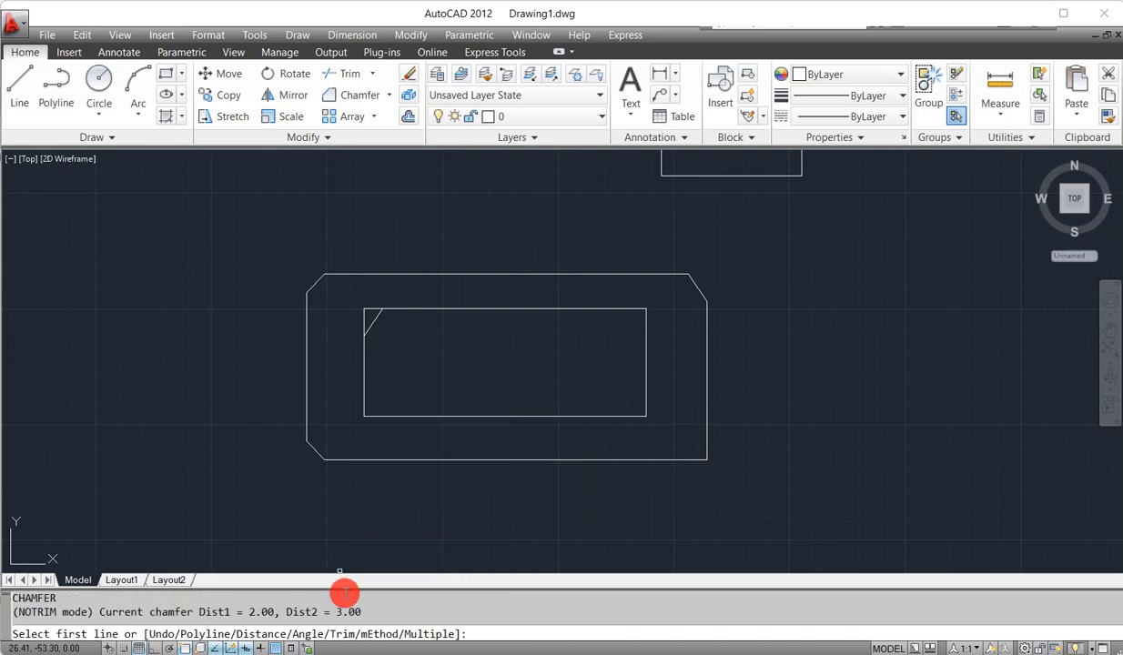
type("t")
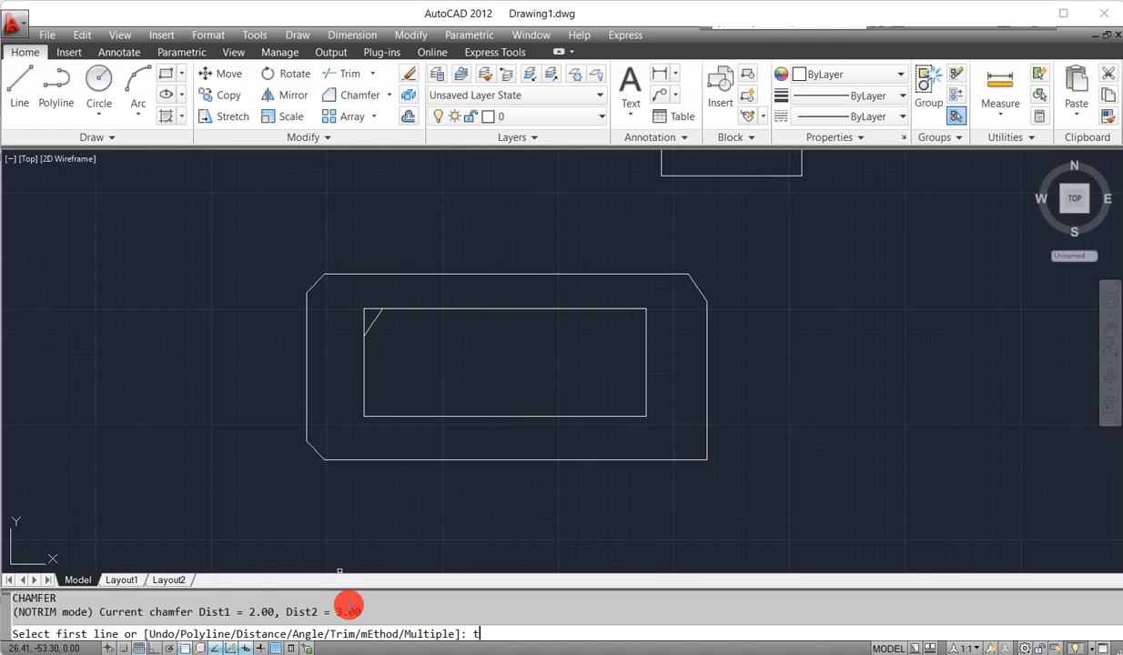
key("space")
left_click(400, 583)
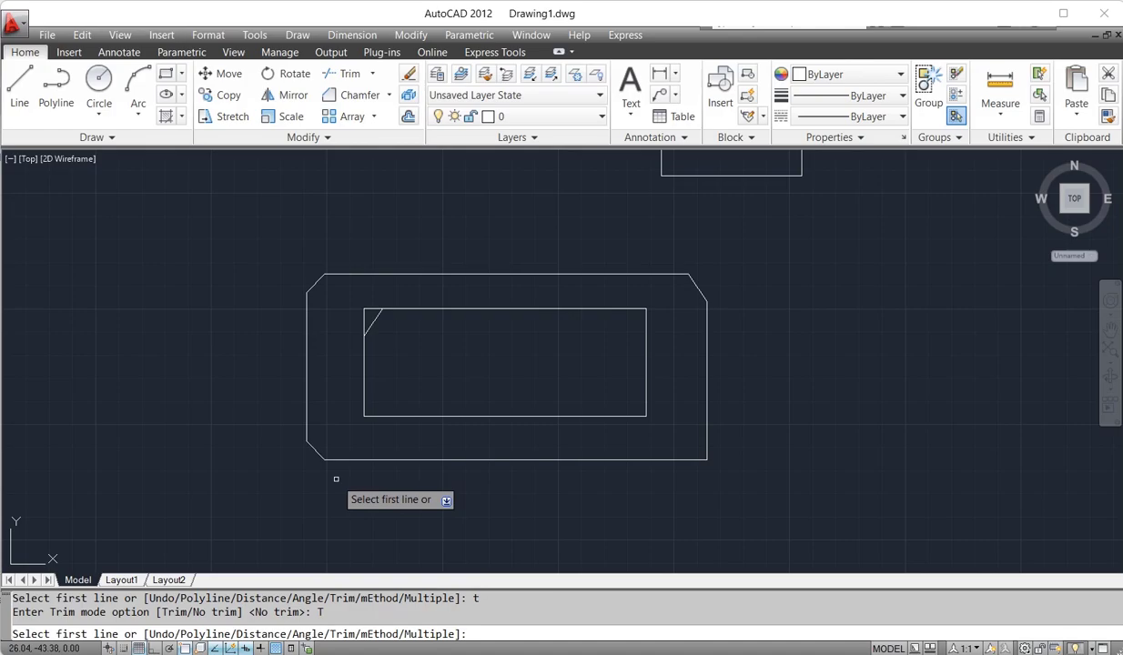
key("Escape")
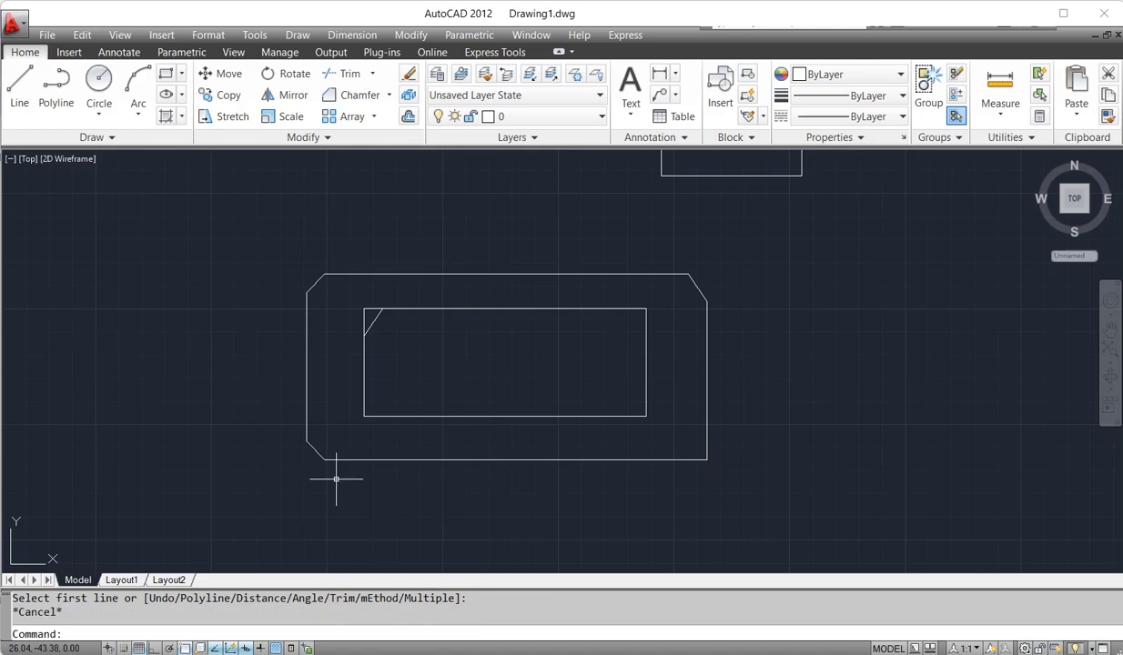
Chamfer all corners of the inner rectangle at once with the Polyline option, using the current distances
type("cha")
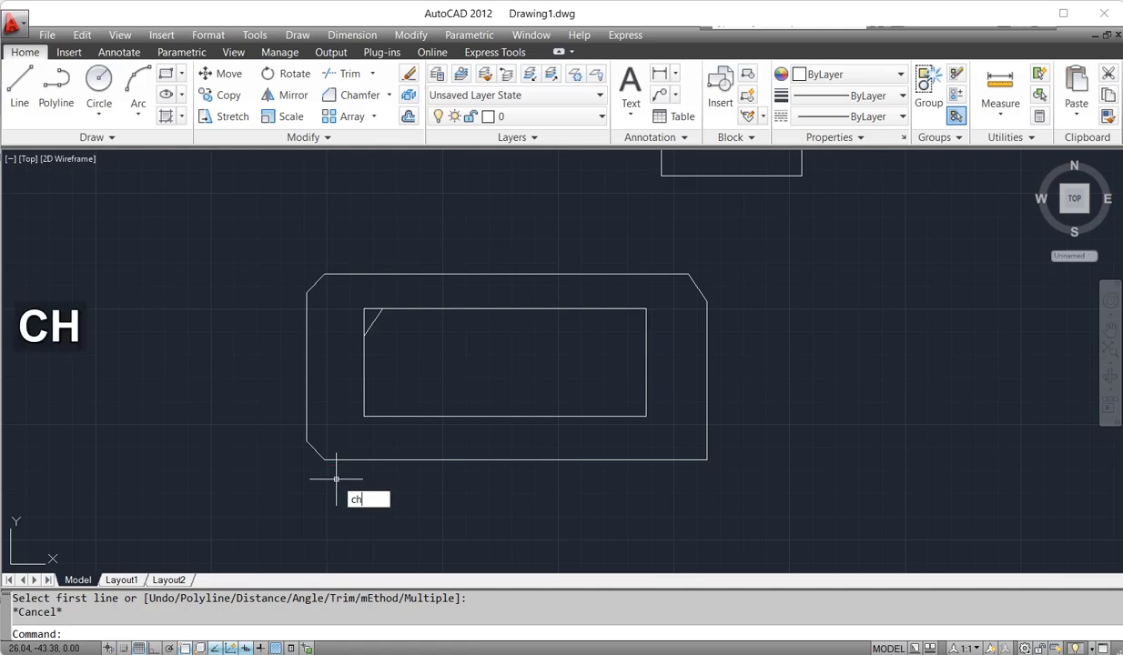
key("space")
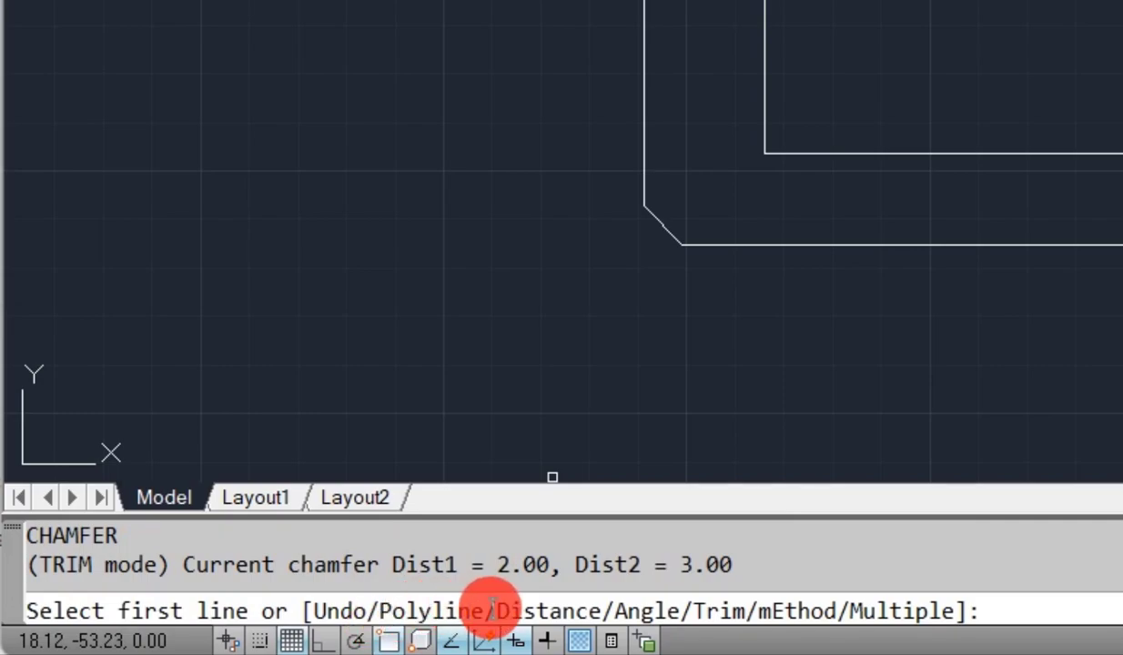
type("p")
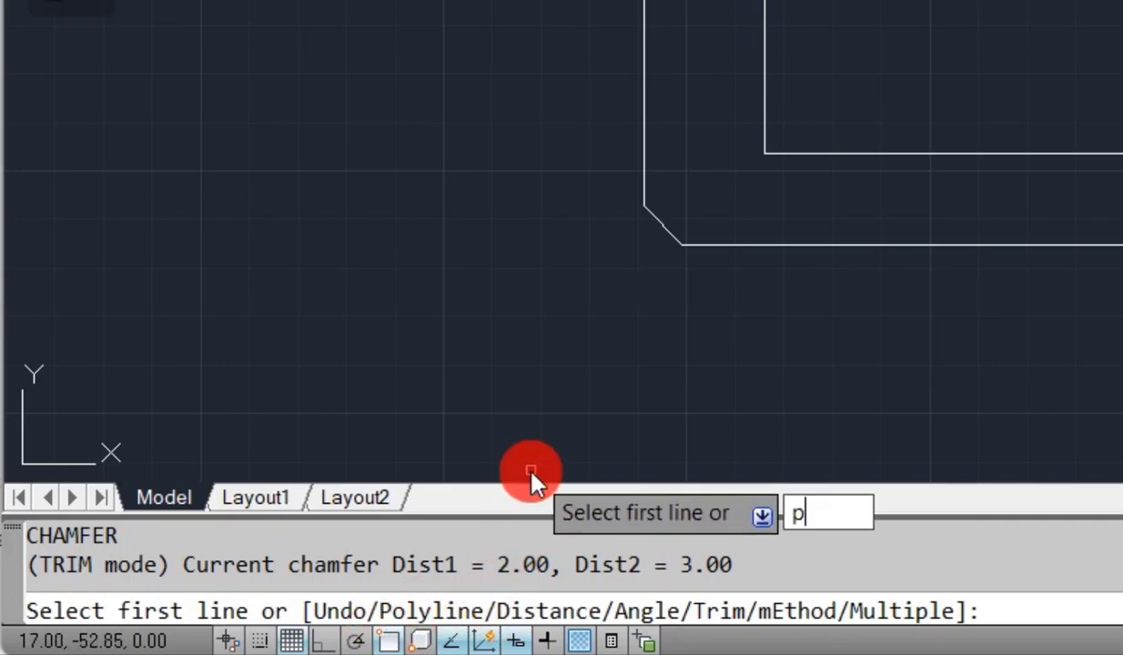
key("space")
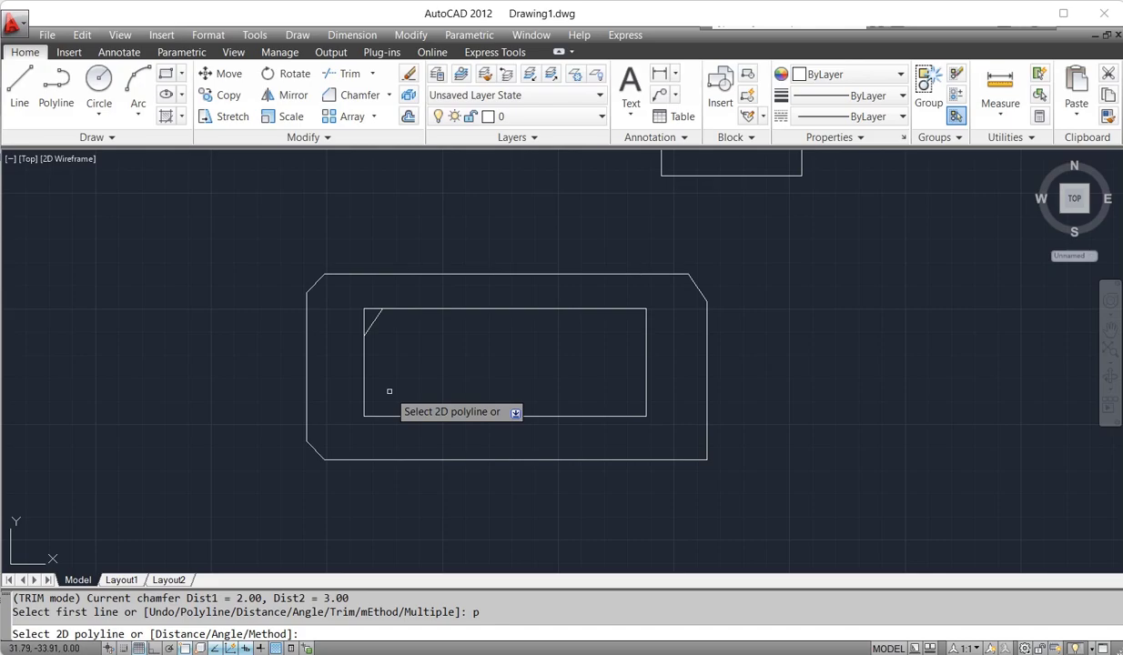
left_click(505, 308)
scroll(635, 403, "up", 2)
scroll(636, 402, "up", 2)
scroll(639, 401, "down", 4)
scroll(640, 405, "up", 1)
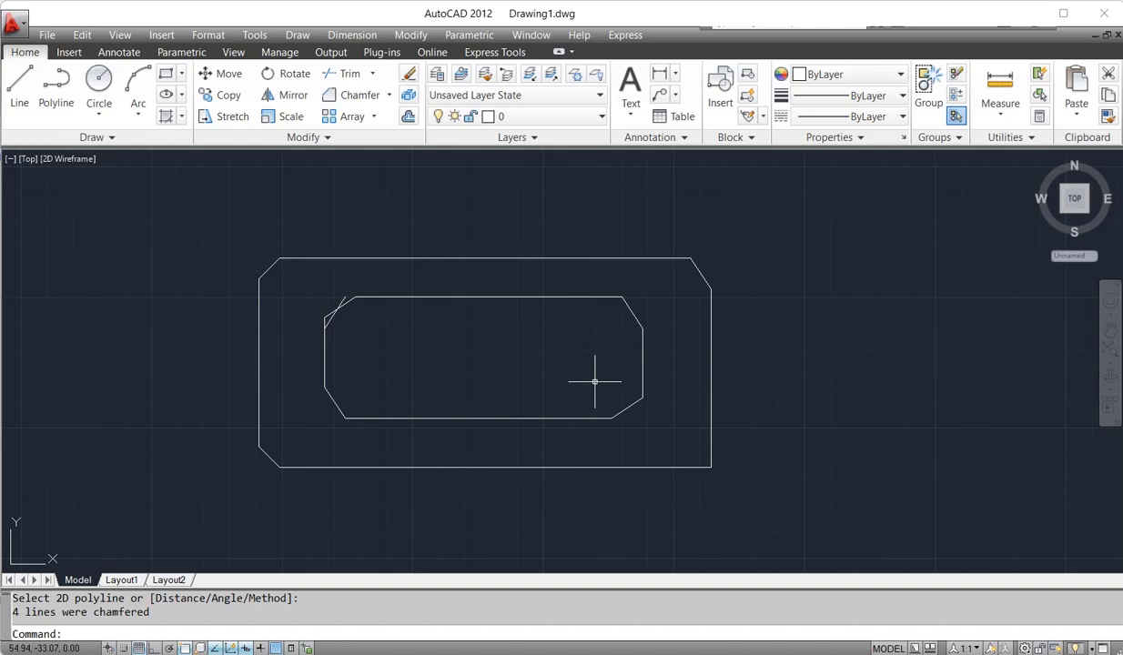
key("Escape")
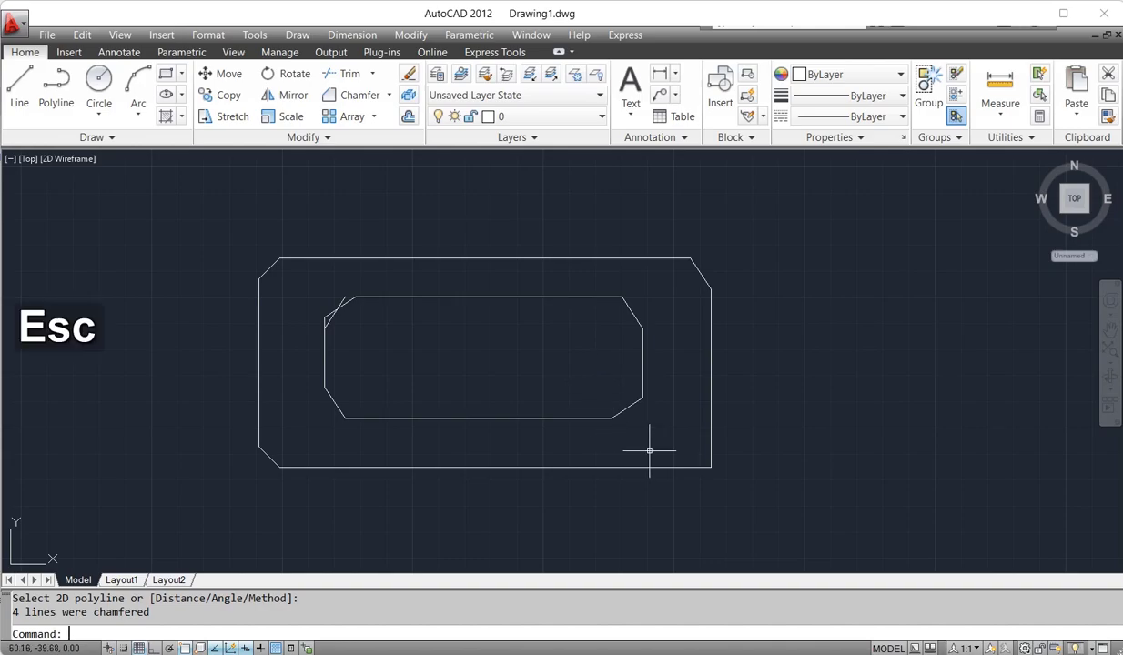
Chamfer the outer outline's lower-right corner by the Angle option, with length 8 on the right edge and an angle of 5 degrees to the bottom edge
type("CHA")
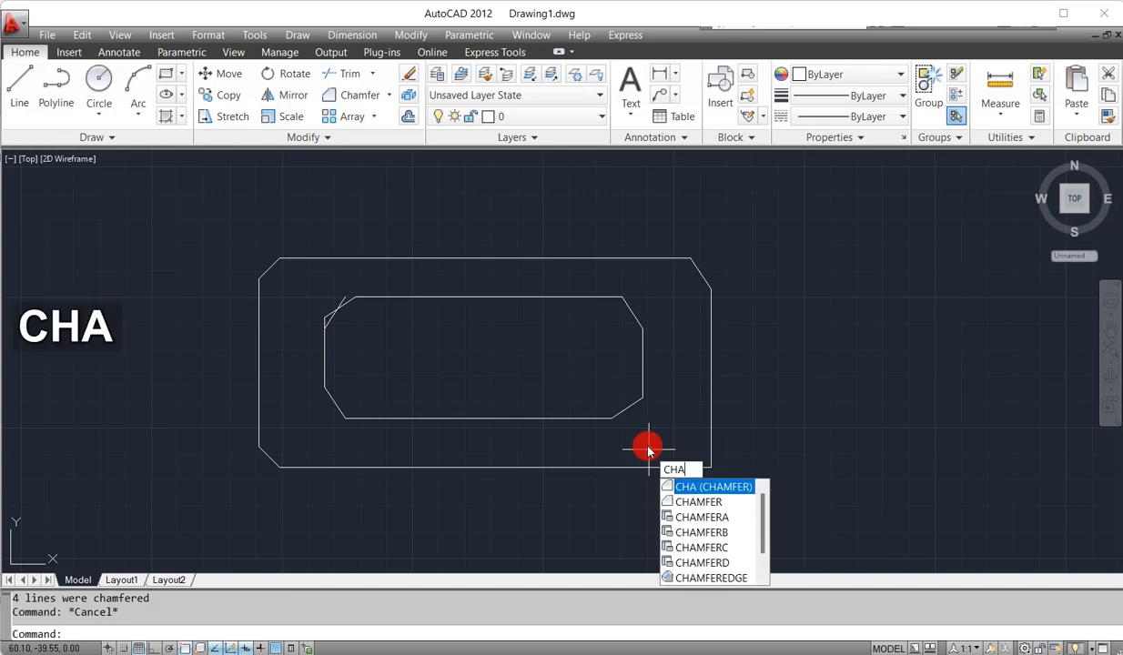
key("space")
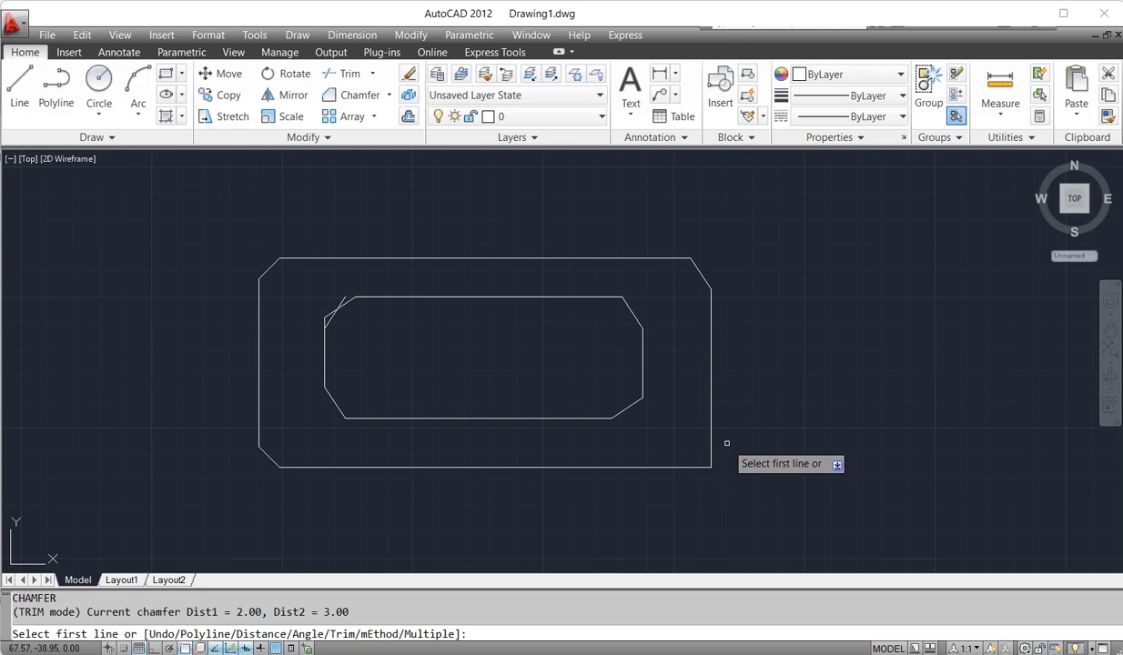
type("a")
key("space")
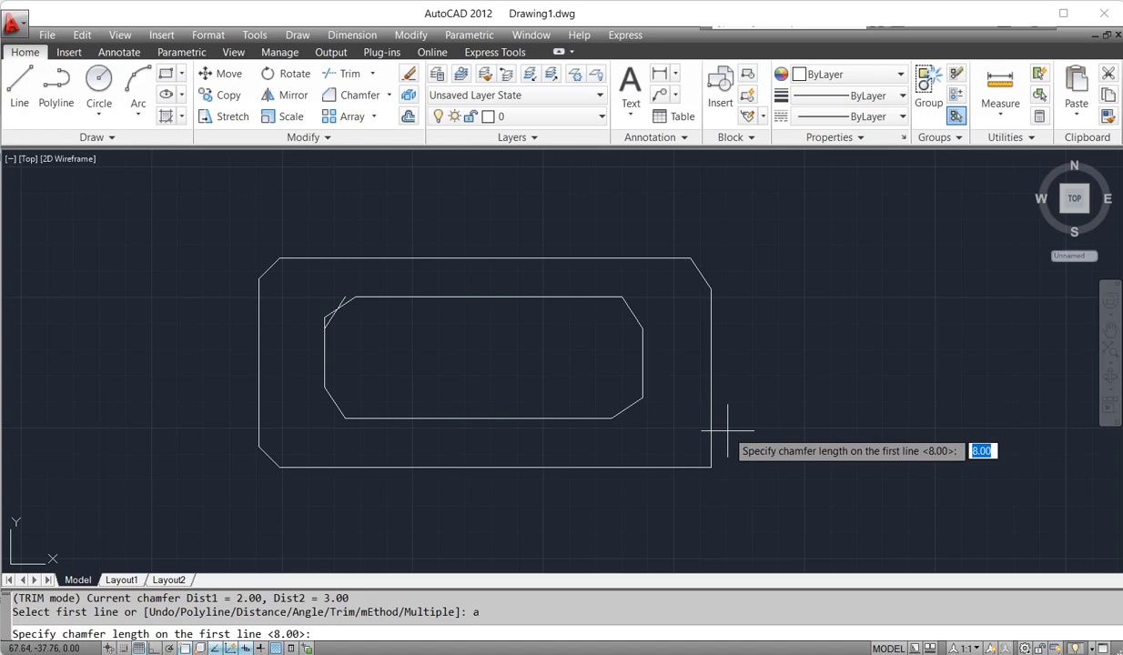
type("8")
key("space")
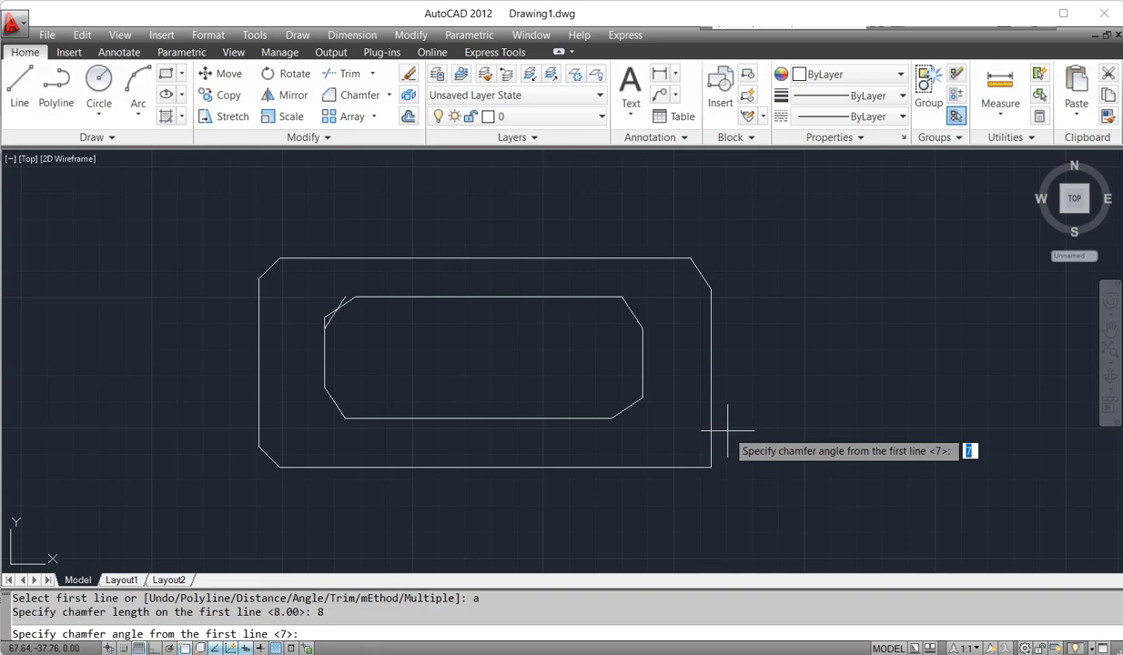
type("5")
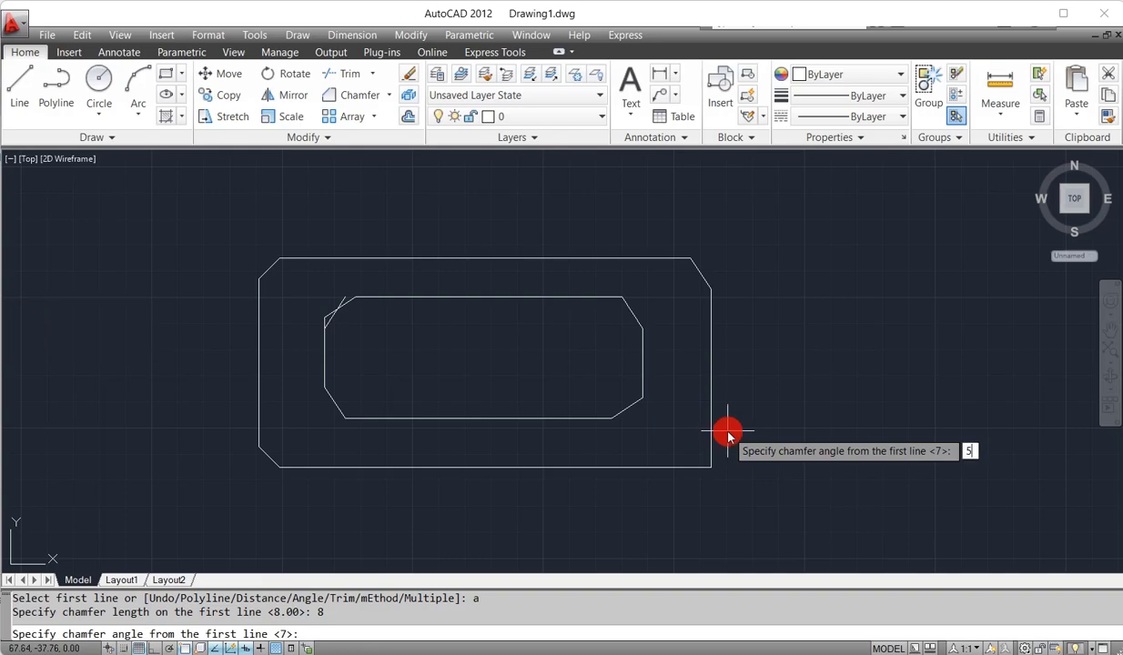
key("space")
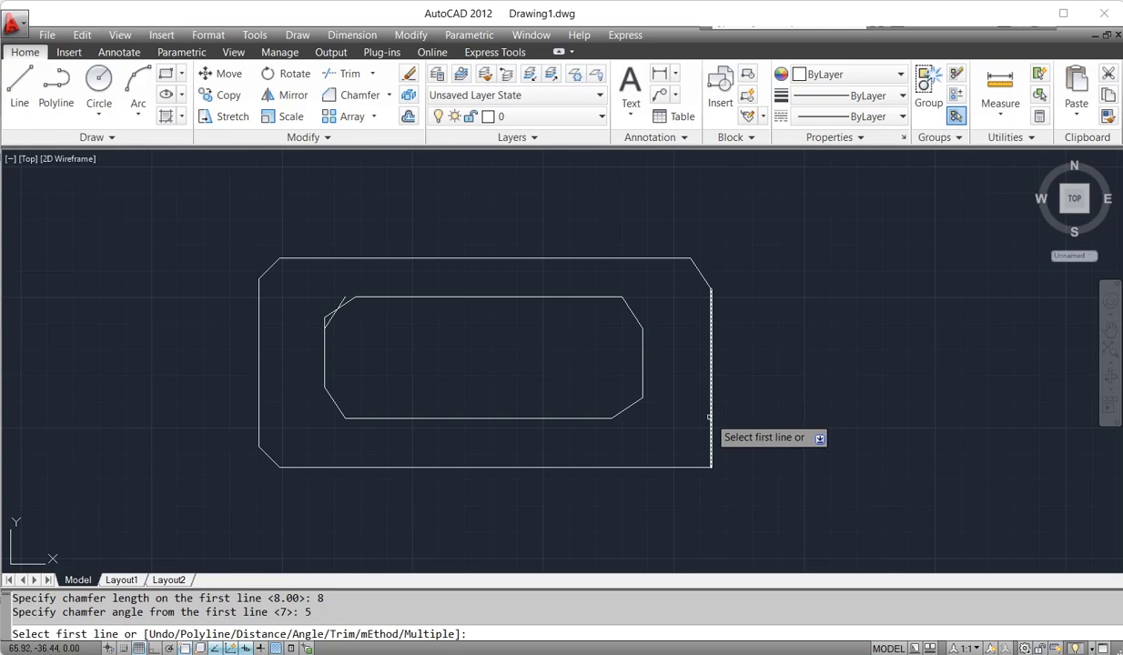
left_click(709, 417)
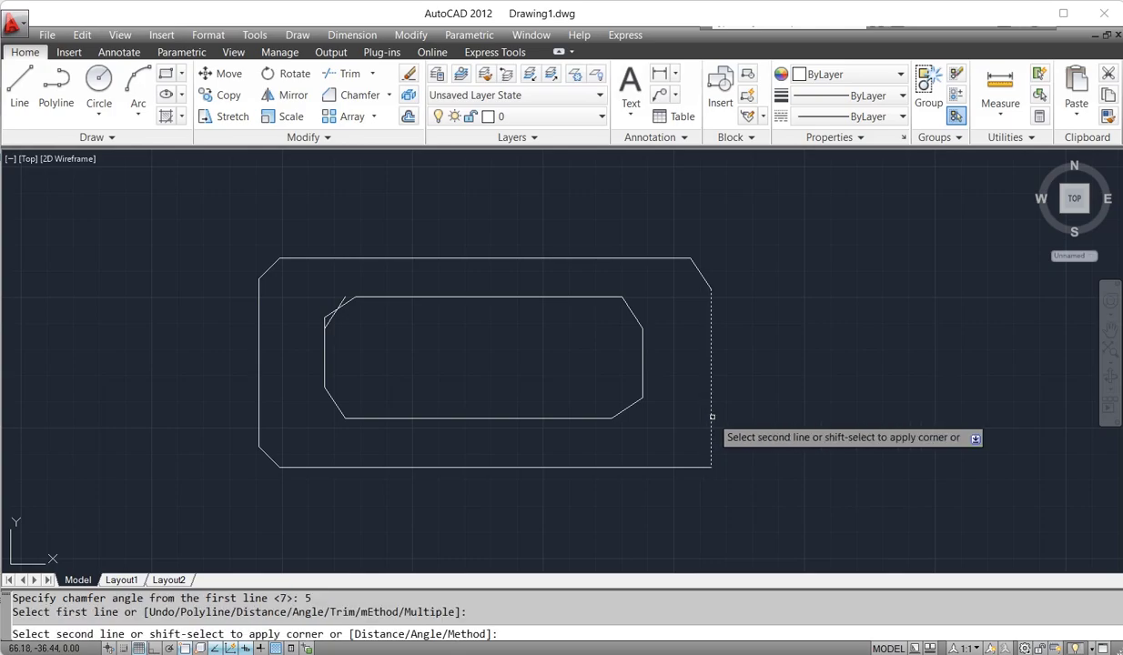
left_click(661, 468)
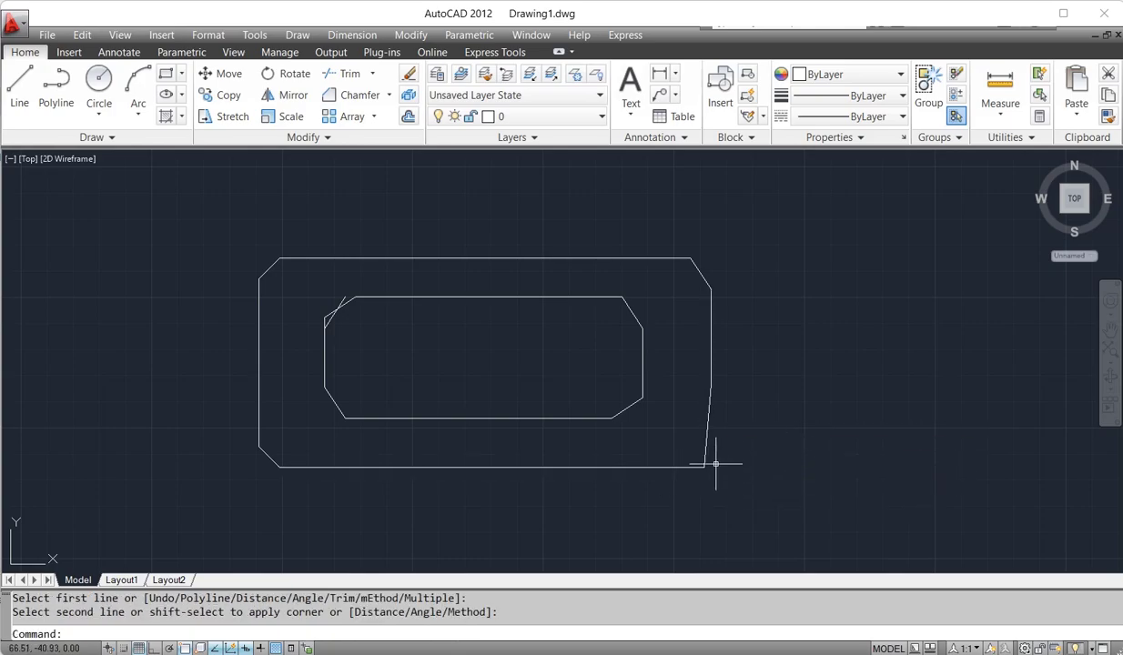
scroll(710, 420, "up", 3)
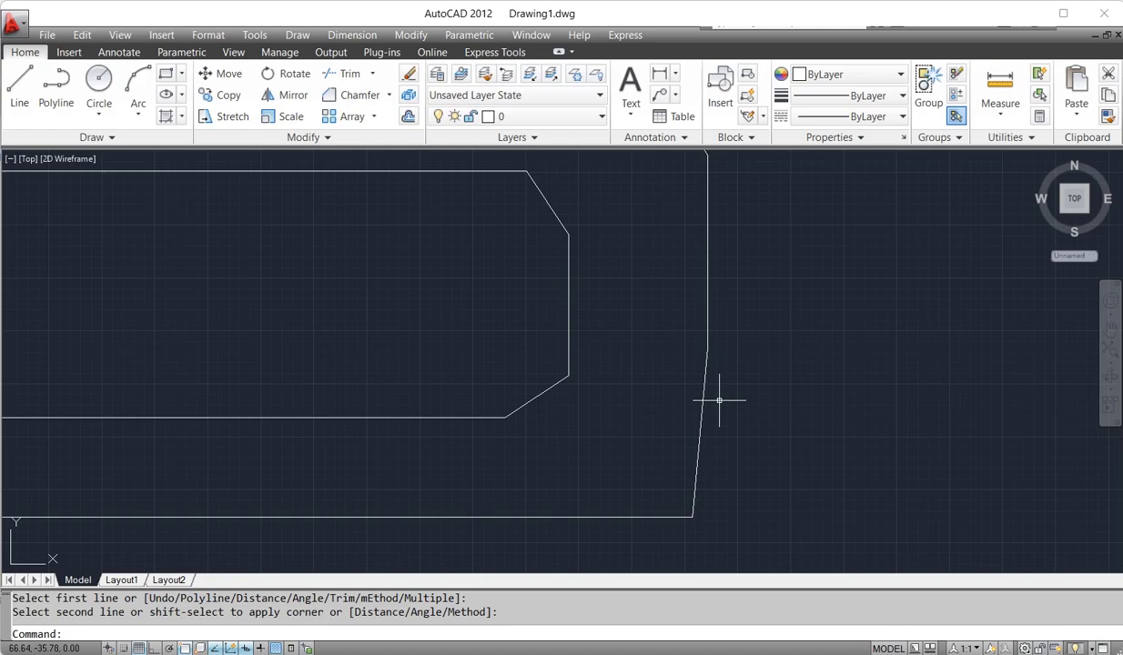
Draw a vertical reference line from the upper end of the new lower-right chamfer down past the outline's bottom edge
type("d")
key("BackSpace")
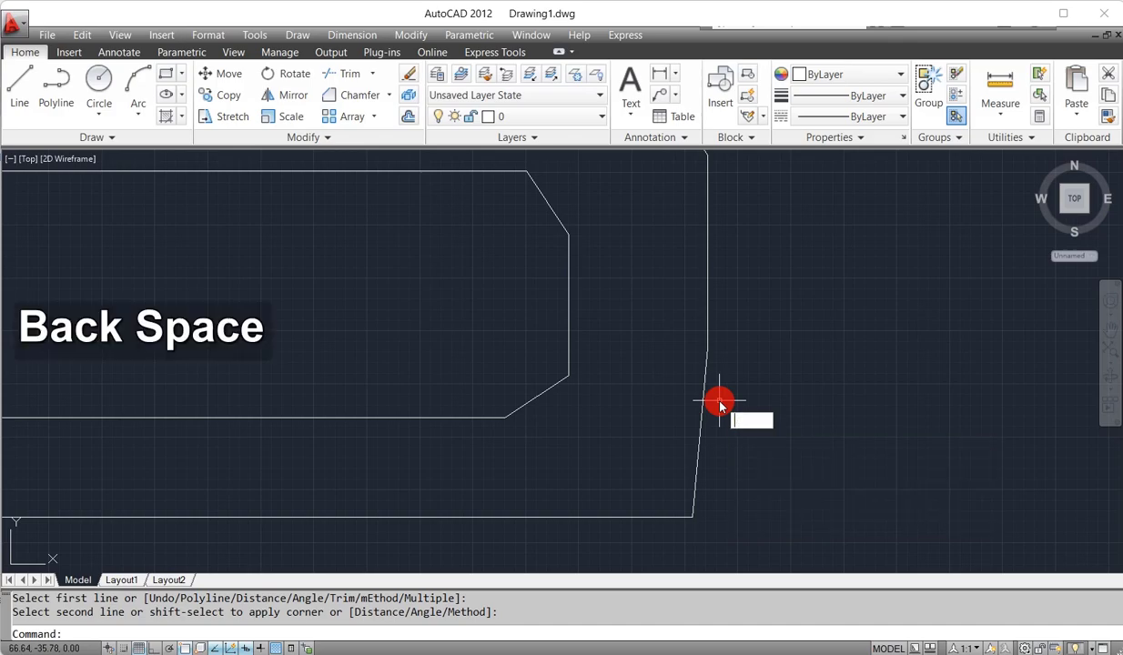
type("l")
key("space")
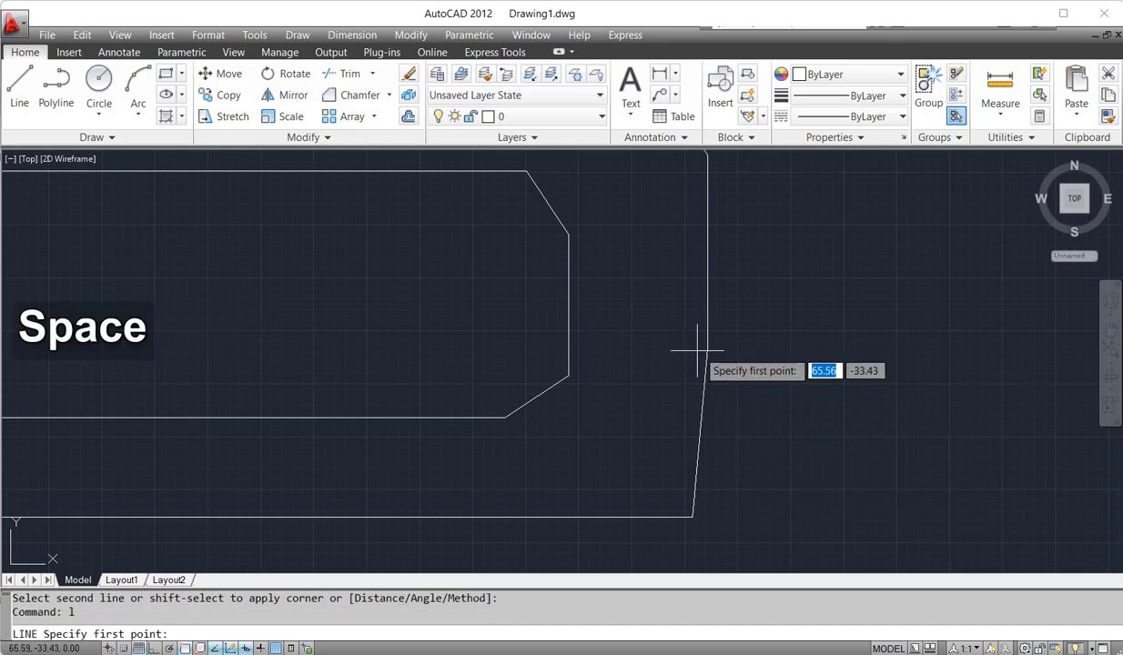
left_click(708, 347)
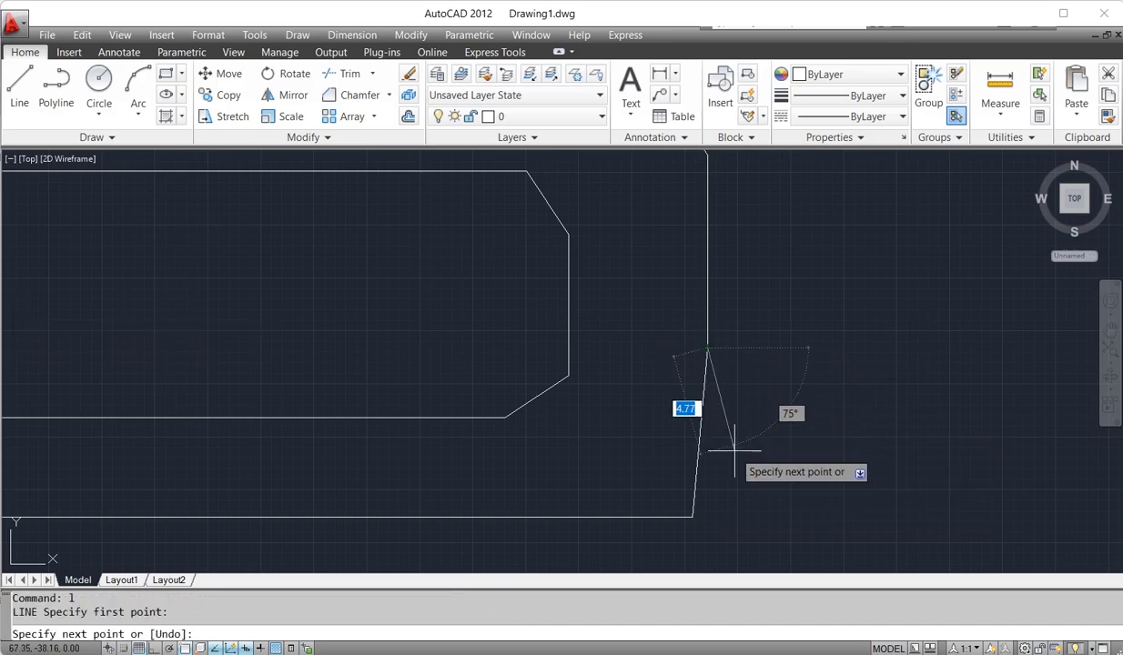
left_click(708, 542)
key("Escape")
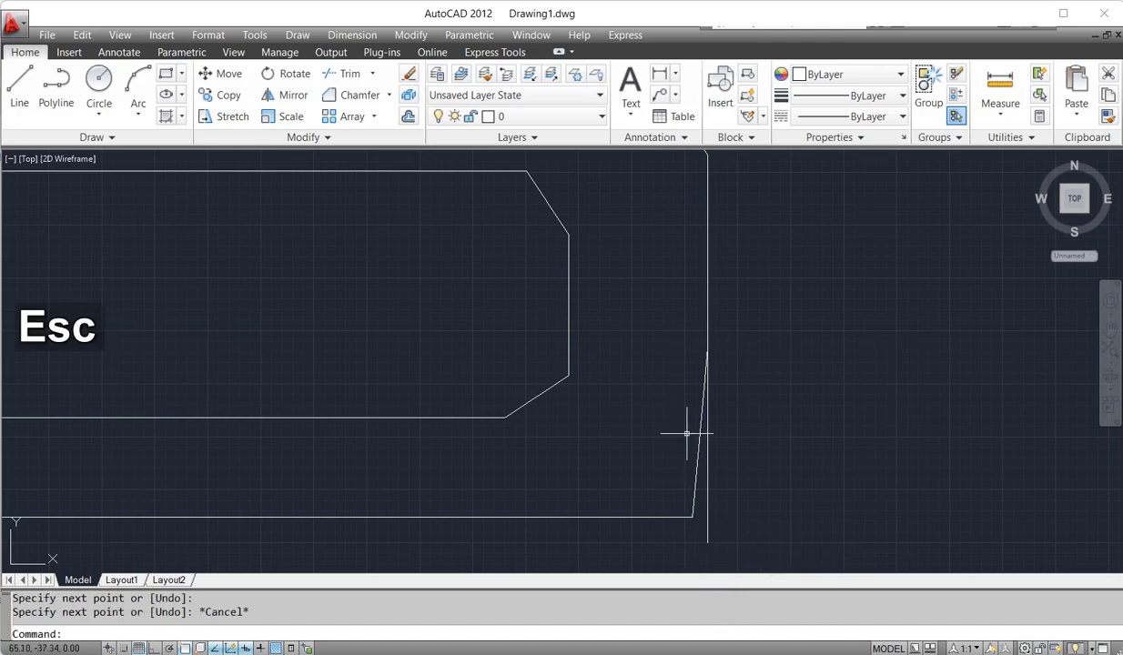
Add an angular dimension between the vertical reference line and the lower-right chamfer, placed below the outline's bottom edge
type("DAN")
key("space")
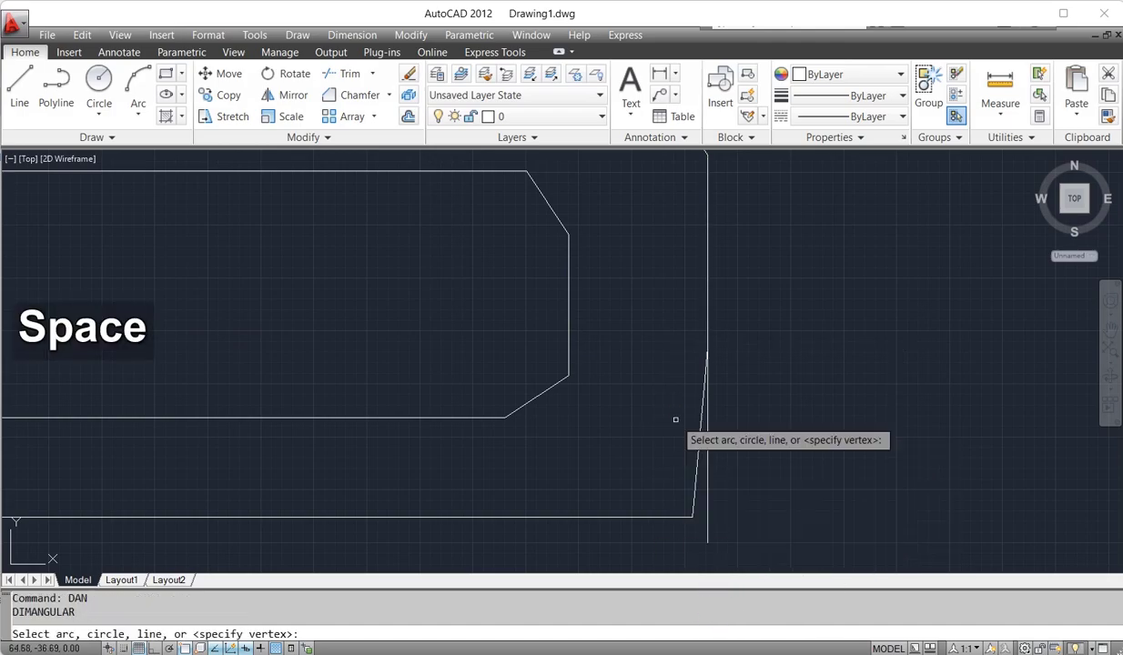
left_click(707, 455)
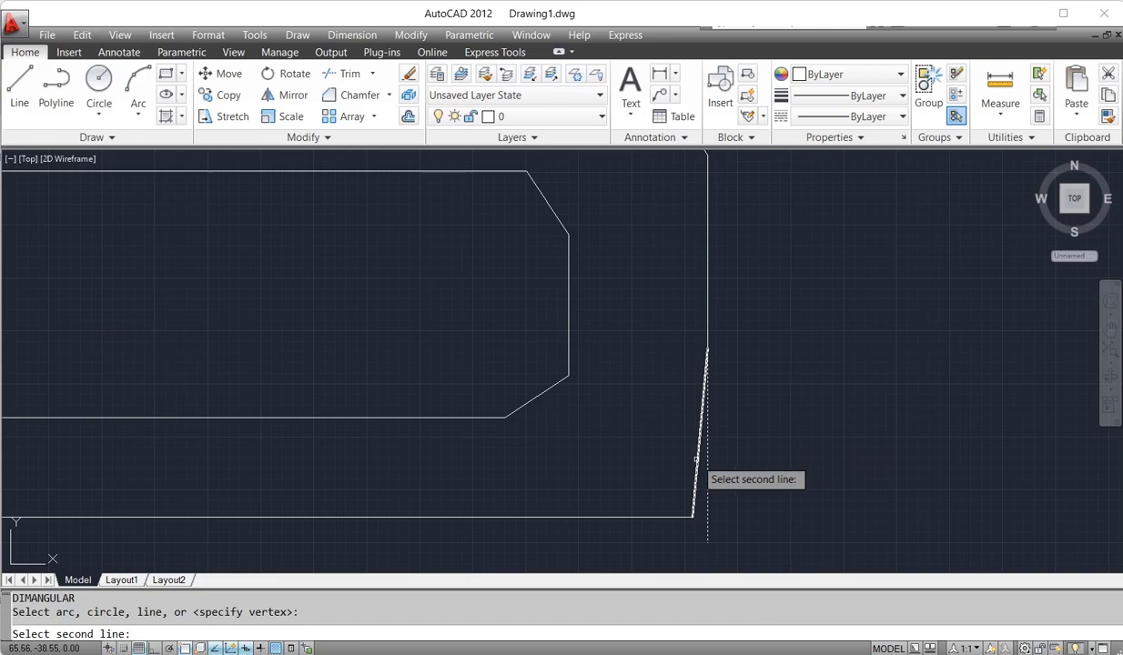
left_click(697, 458)
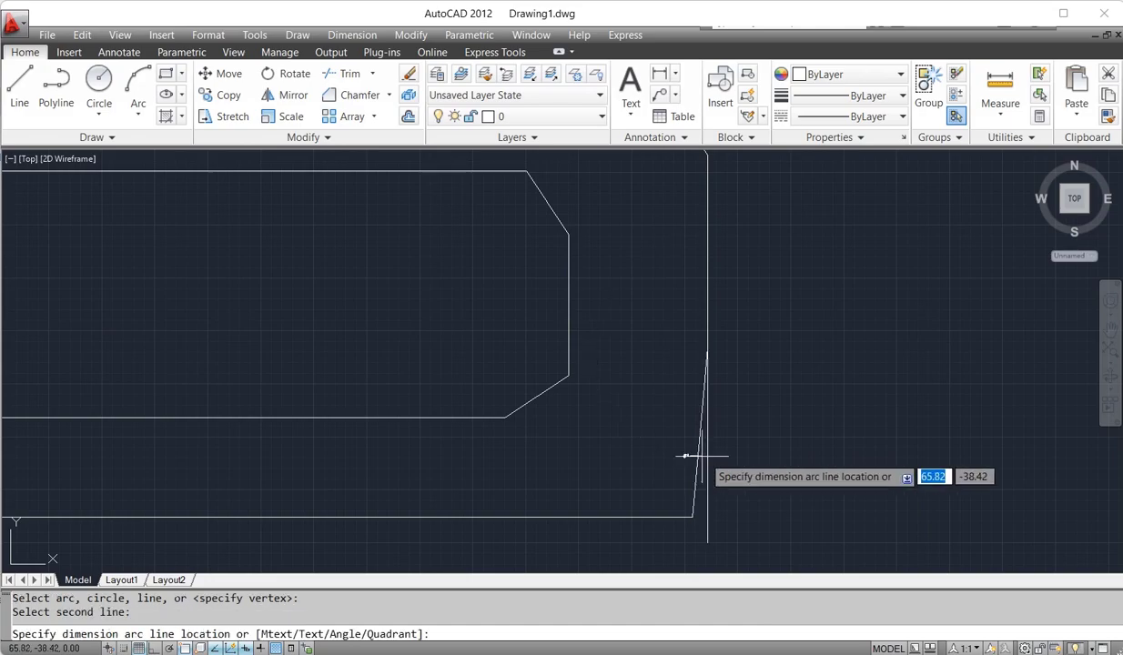
left_click(699, 535)
scroll(701, 555, "up", 8)
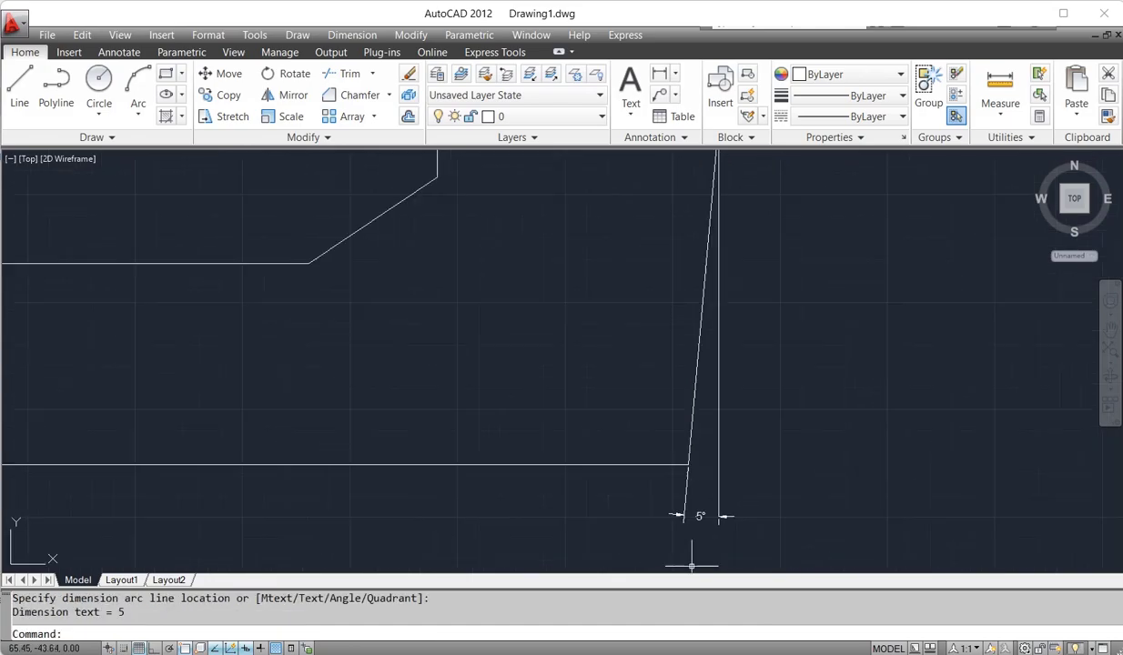
scroll(693, 505, "down", 4)
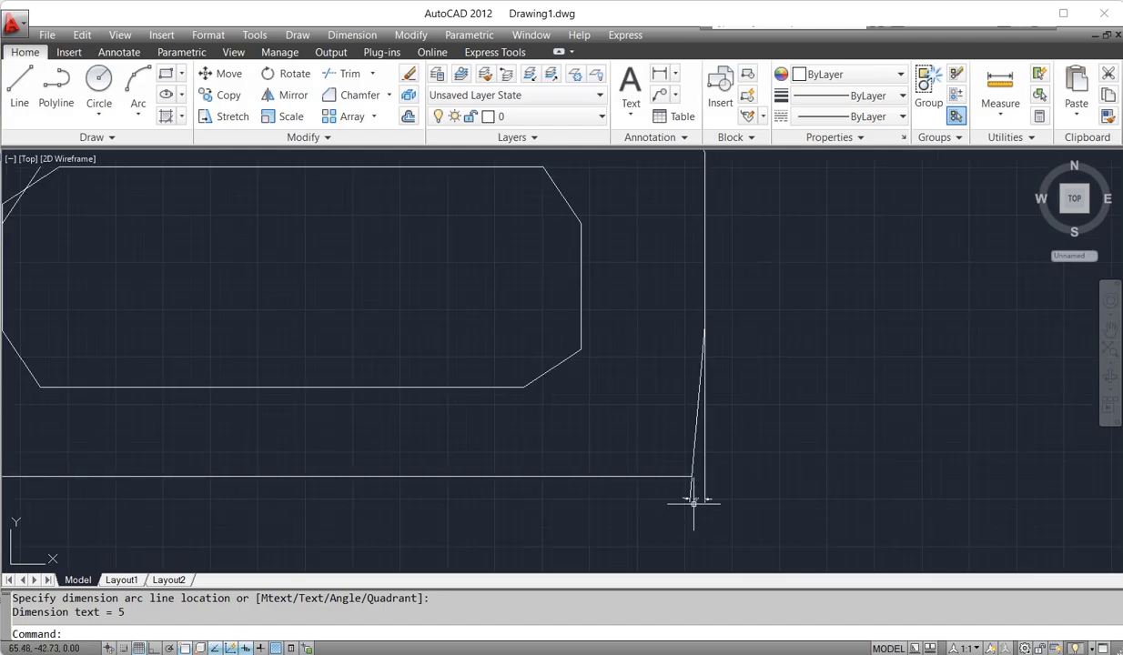
key("Escape")
Add a vertical linear dimension from the lower-right chamfer's bottom end to its top end, placed outside the outline's right edge
type("DLI")
key("space")
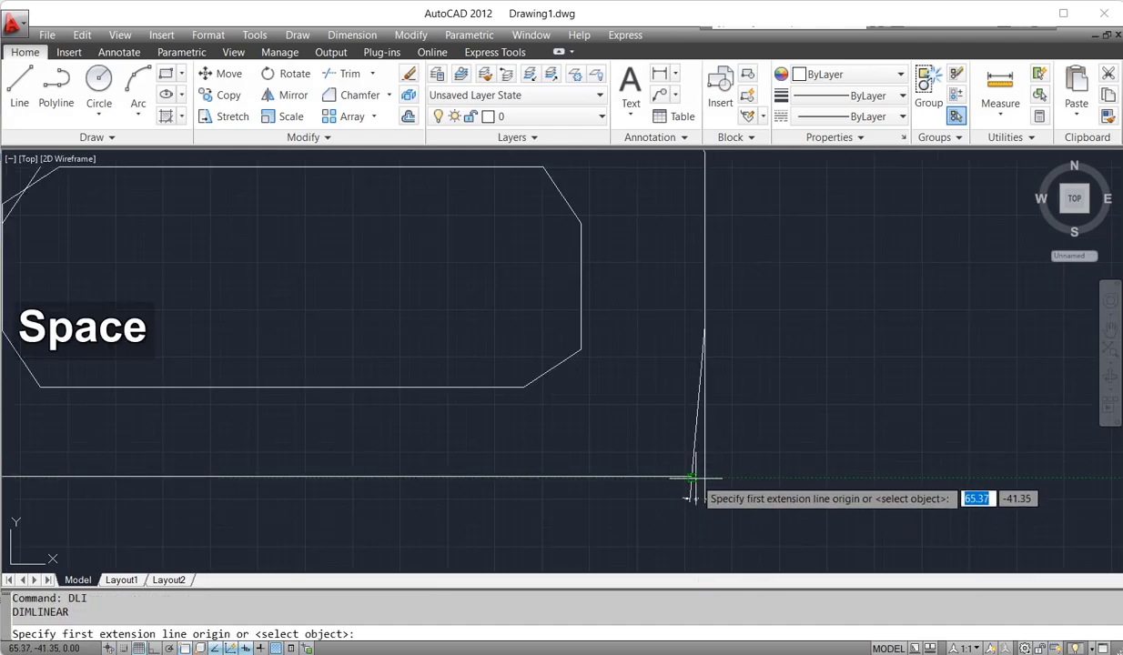
left_click(692, 477)
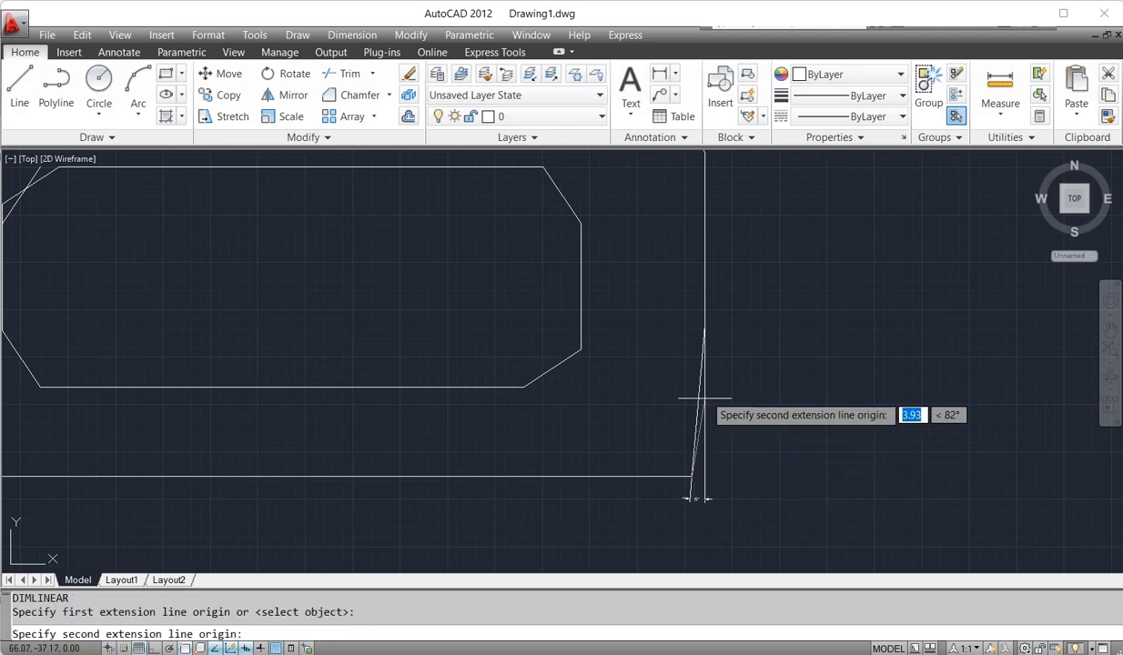
left_click(704, 325)
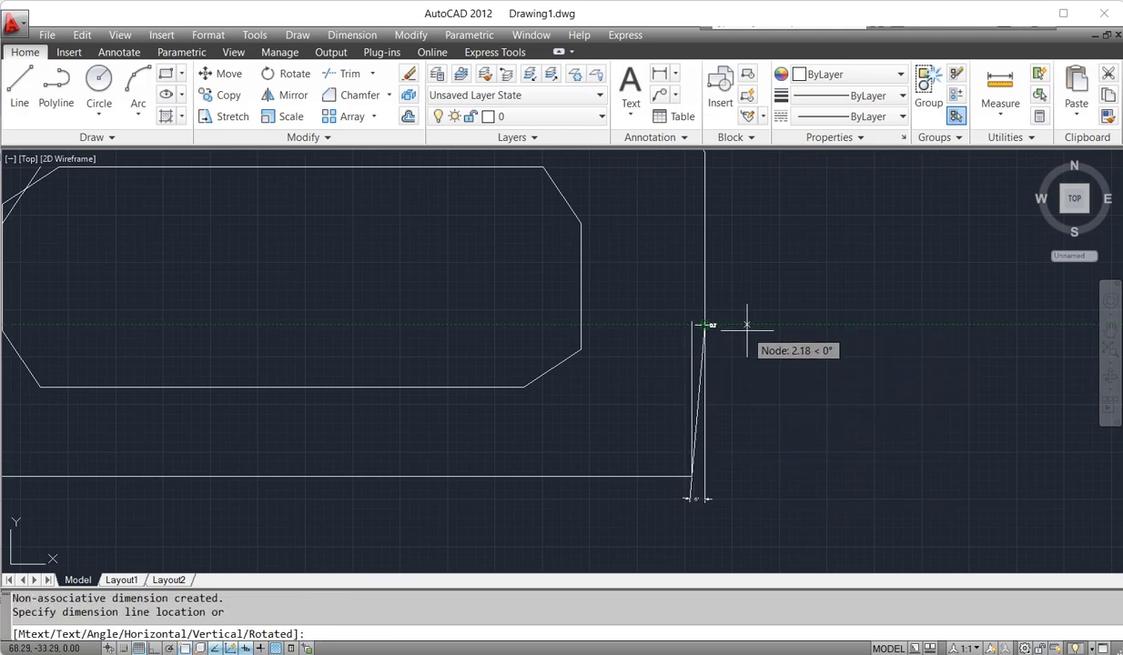
left_click(748, 371)
scroll(748, 391, "up", 4)
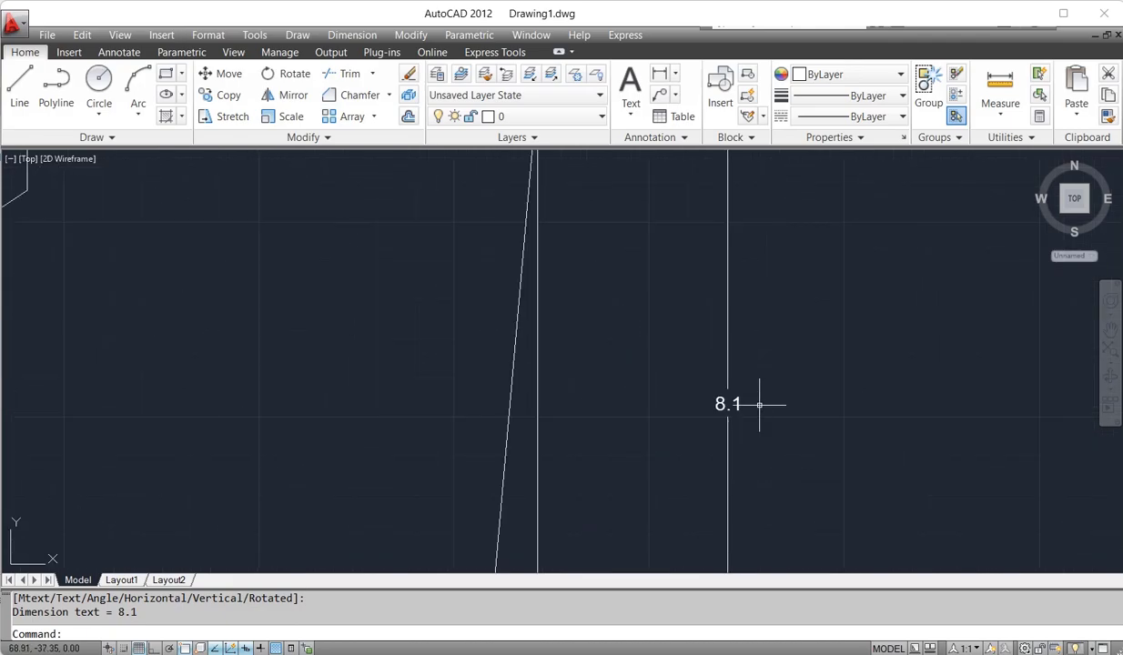
Correct the vertical dimension by moving its lower origin onto the corner where the chamfer meets the bottom edge
scroll(759, 404, "down", 4)
scroll(682, 470, "up", 3)
scroll(708, 511, "up", 1)
left_click(708, 516)
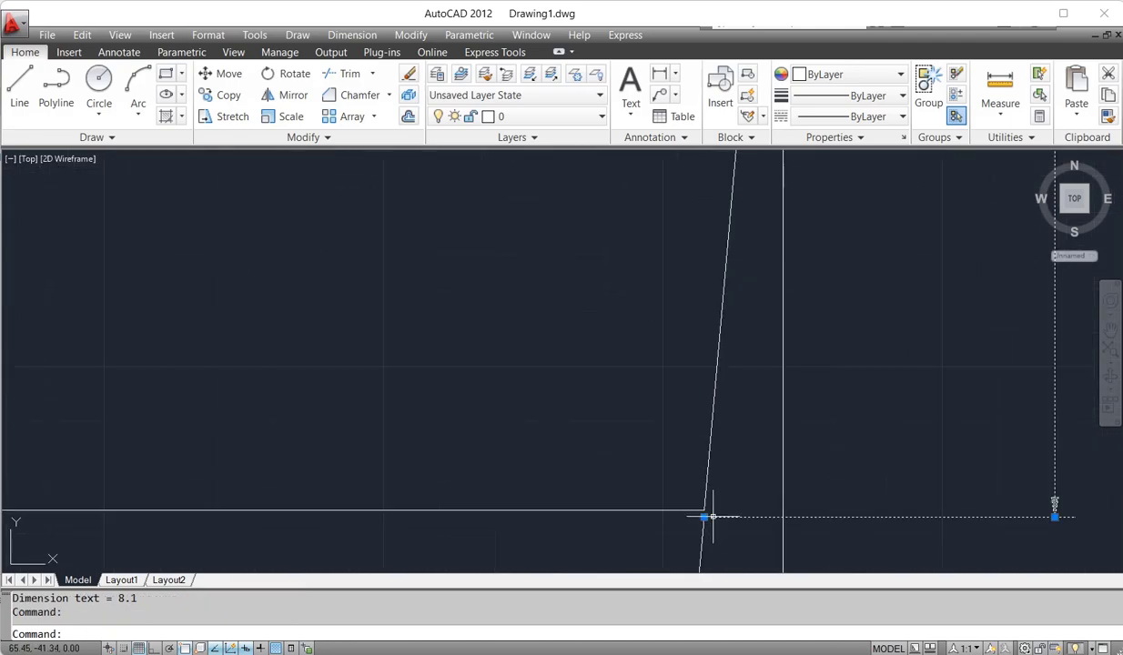
left_click(705, 516)
scroll(752, 459, "down", 4)
scroll(856, 314, "up", 8)
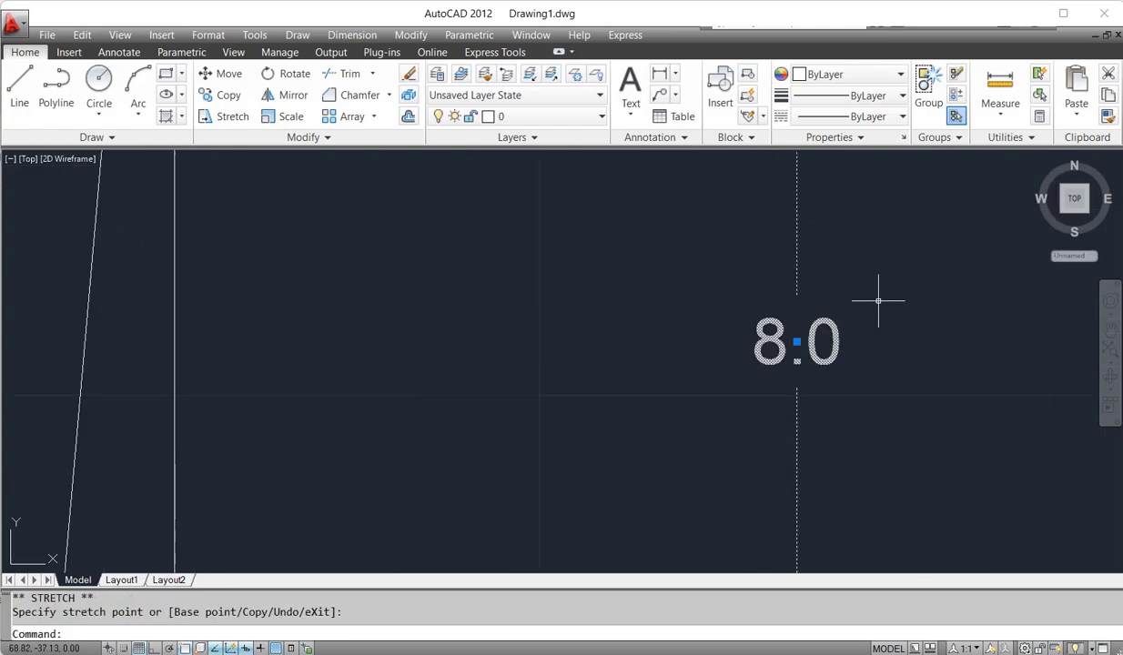
scroll(878, 302, "down", 6)
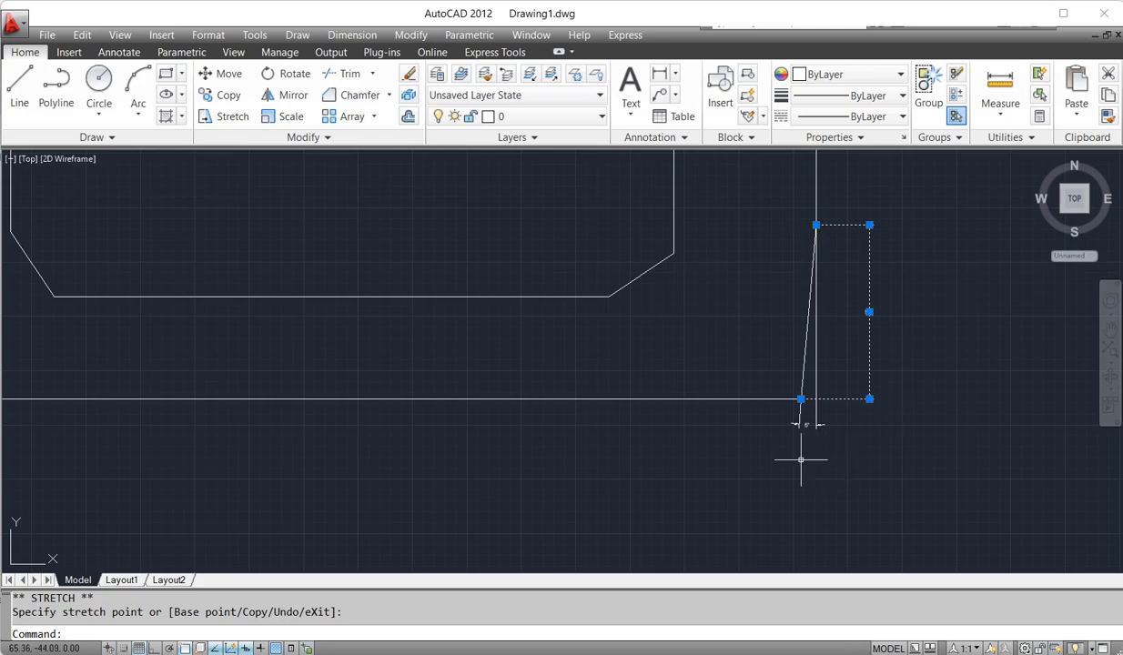
key("Escape")
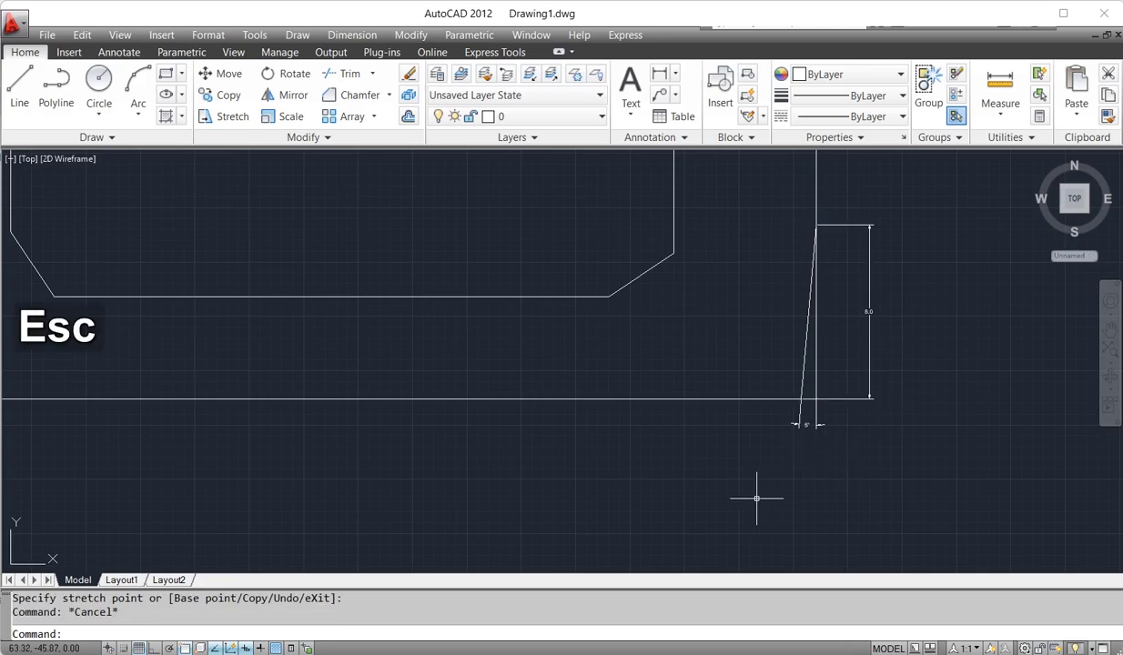
scroll(742, 496, "down", 5)
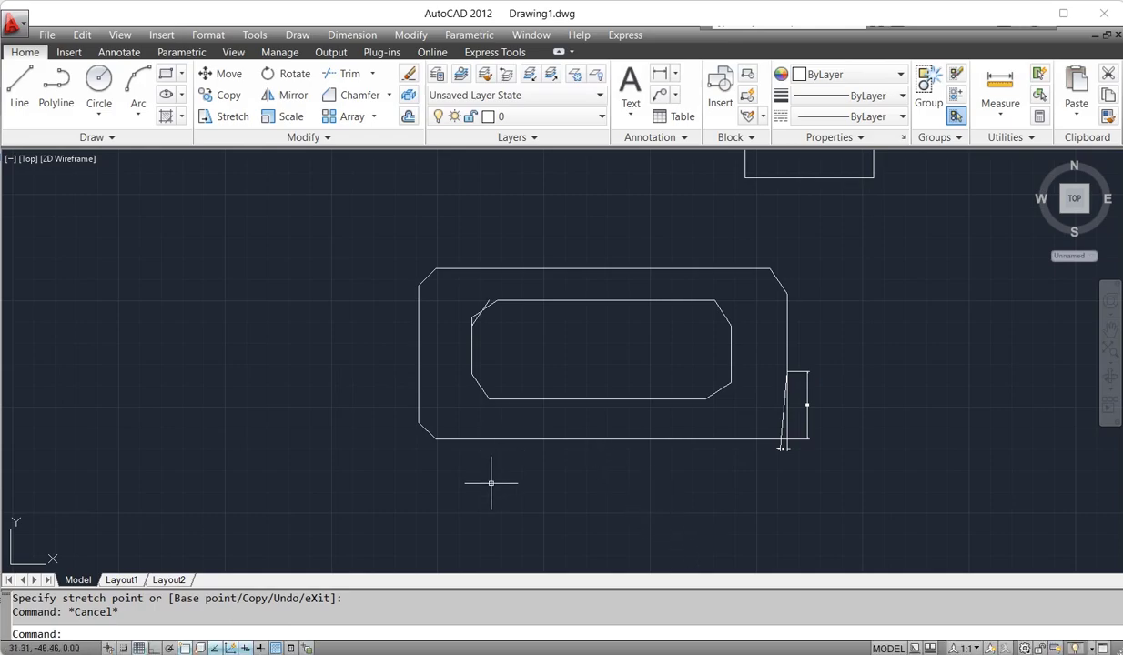
type("CHA")
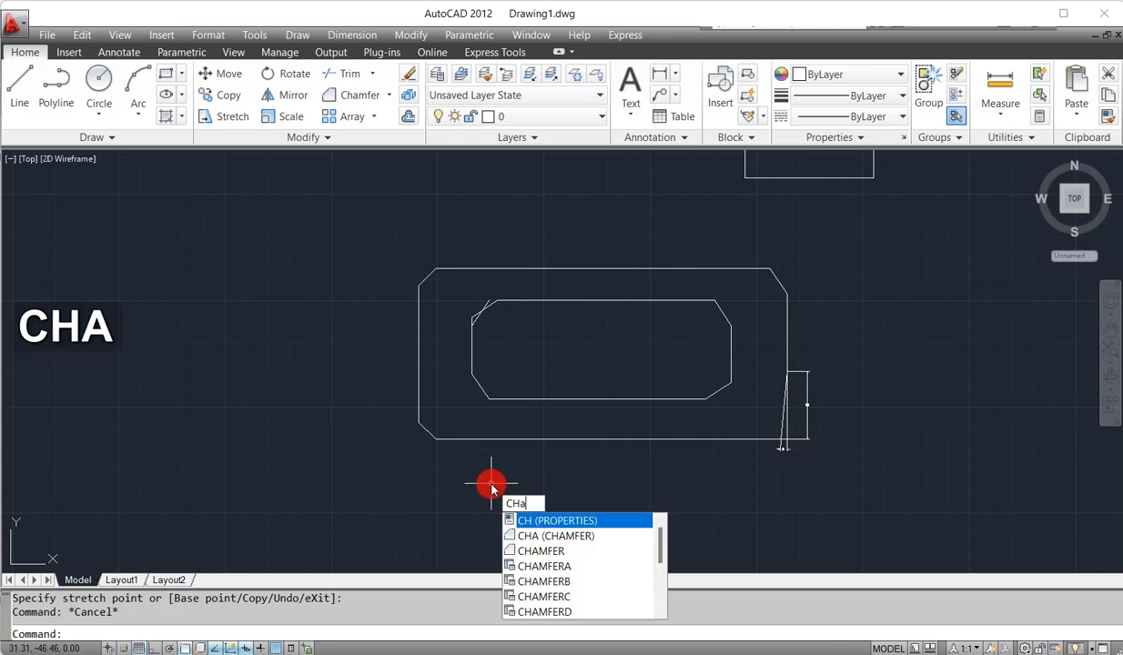
key("space")
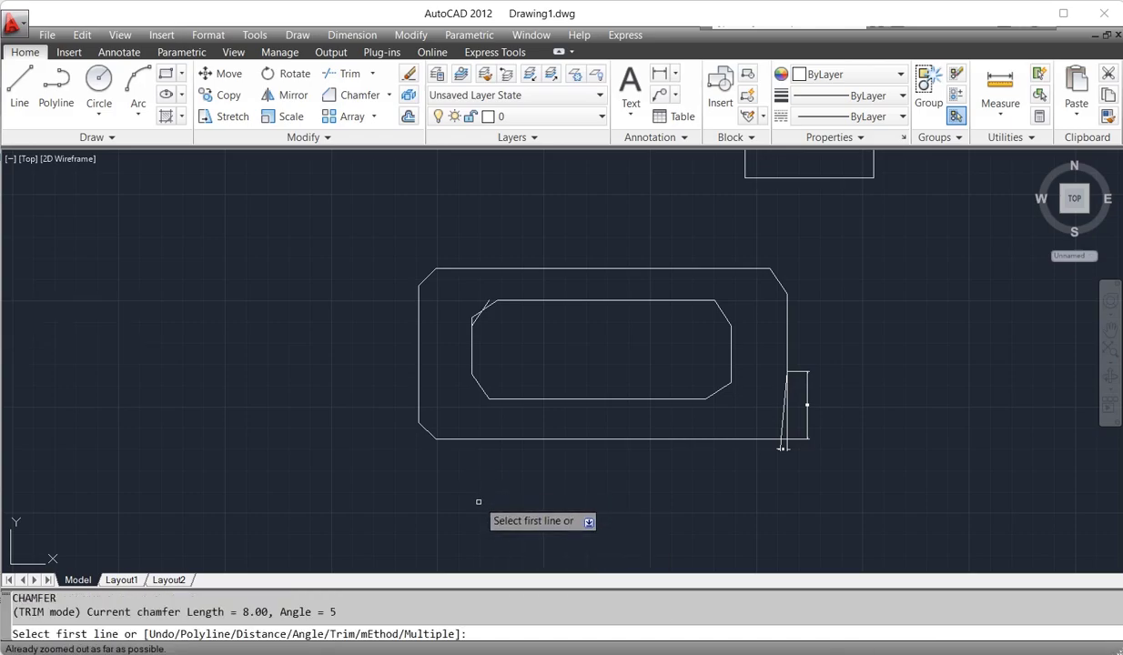
key("Escape")
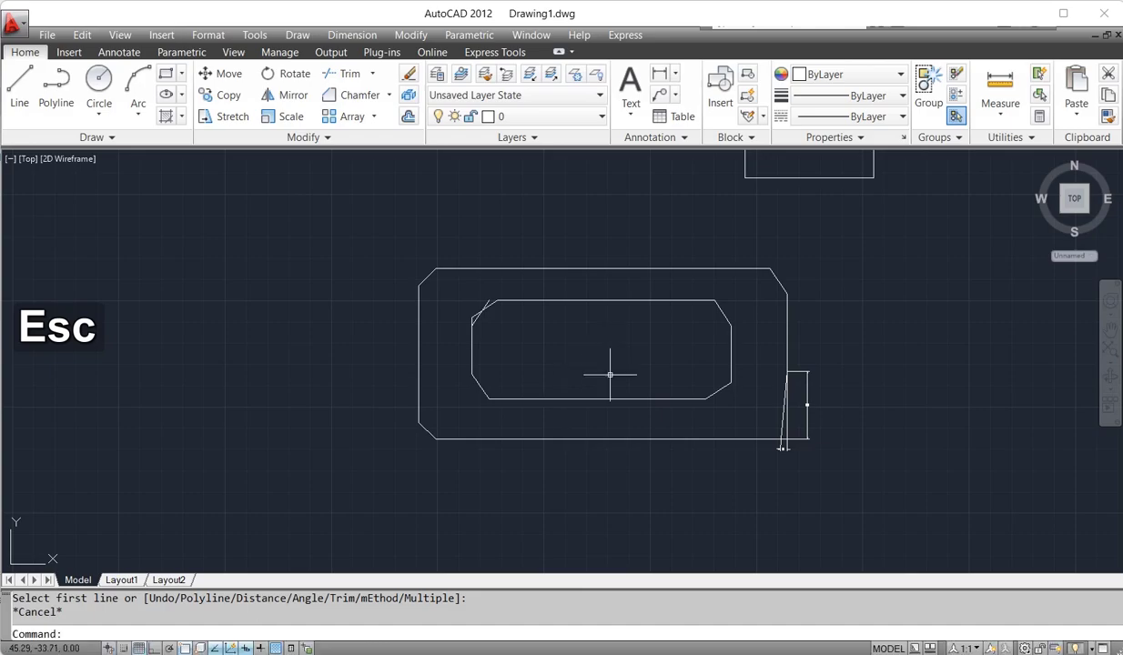
Start Chamfer with the Multiple option for the stepped outline above the rectangles and set both chamfer distances to 2
type("z")
key("space")
type("a")
key("space")
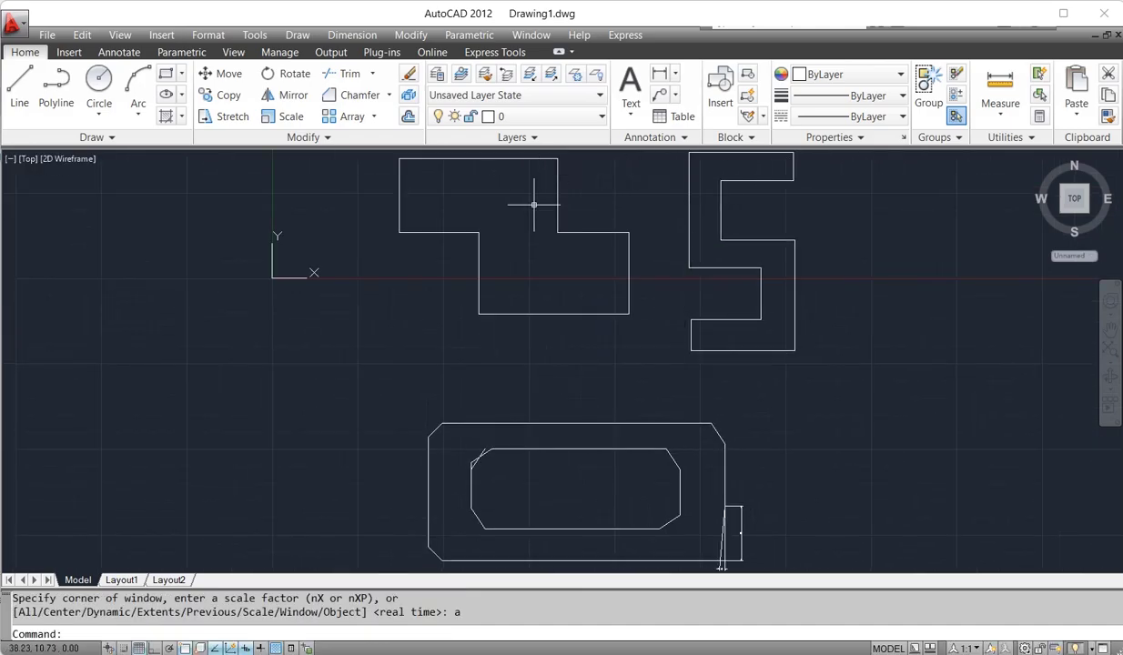
scroll(555, 176, "up", 3)
scroll(554, 210, "down", 3)
scroll(553, 168, "up", 1)
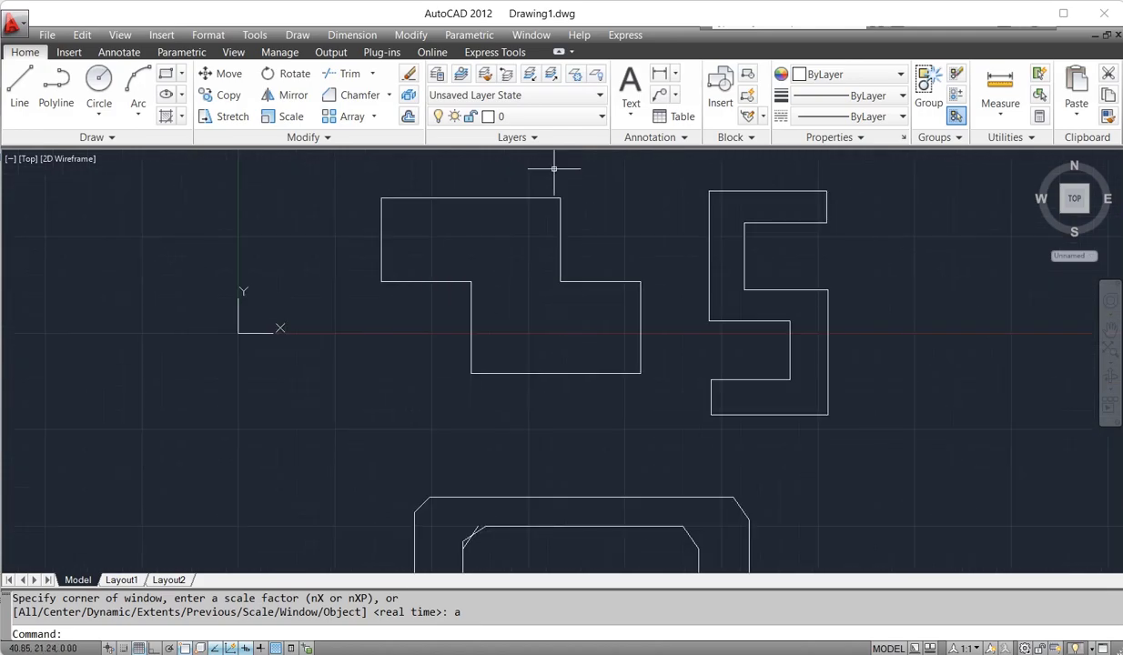
type("cha")
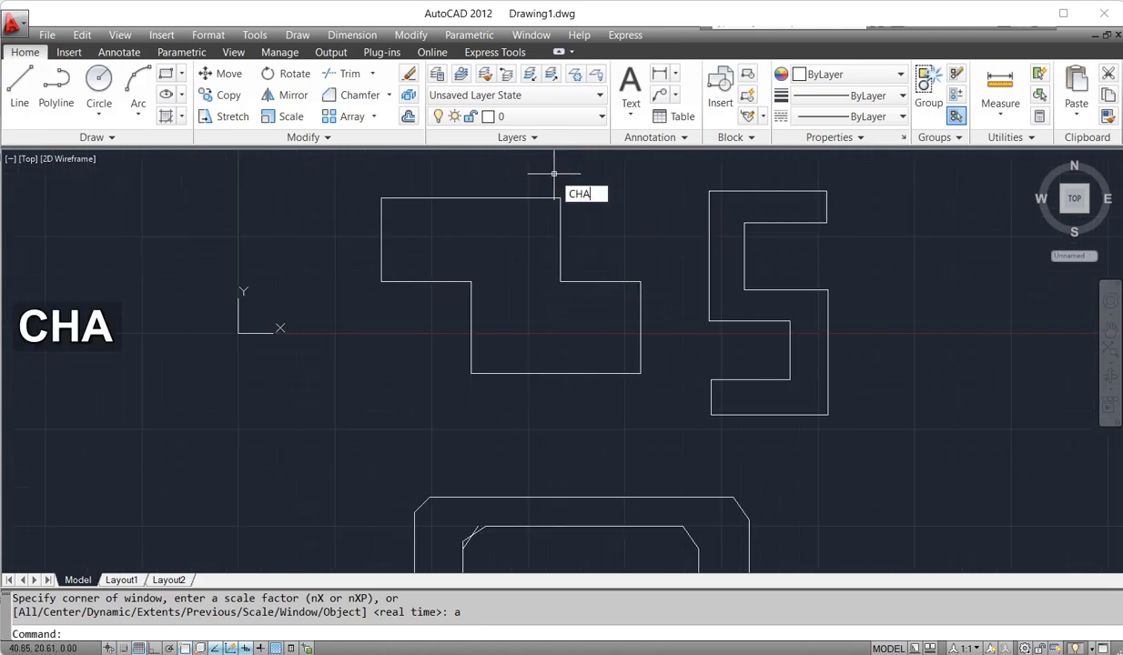
key("space")
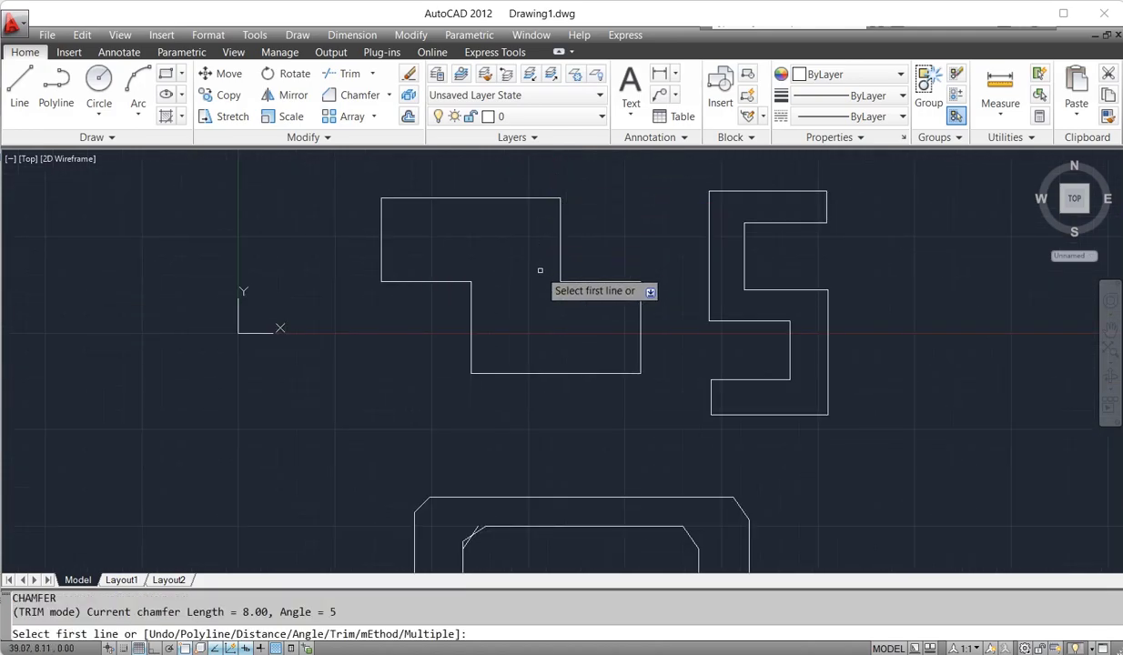
left_click(439, 635)
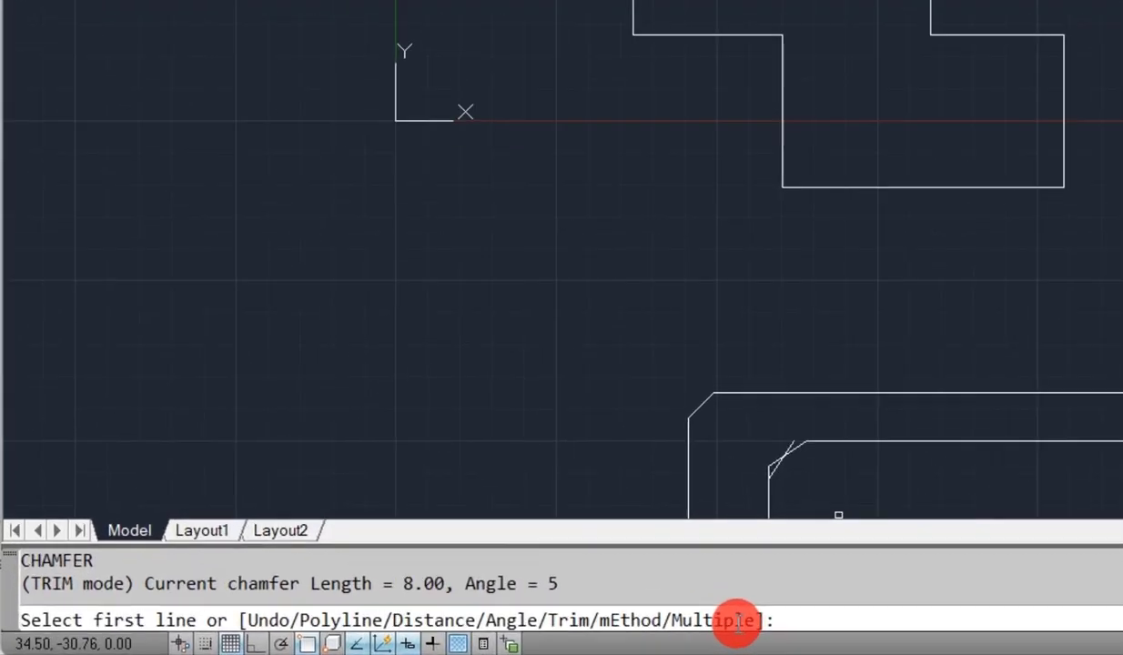
type("m")
key("space")
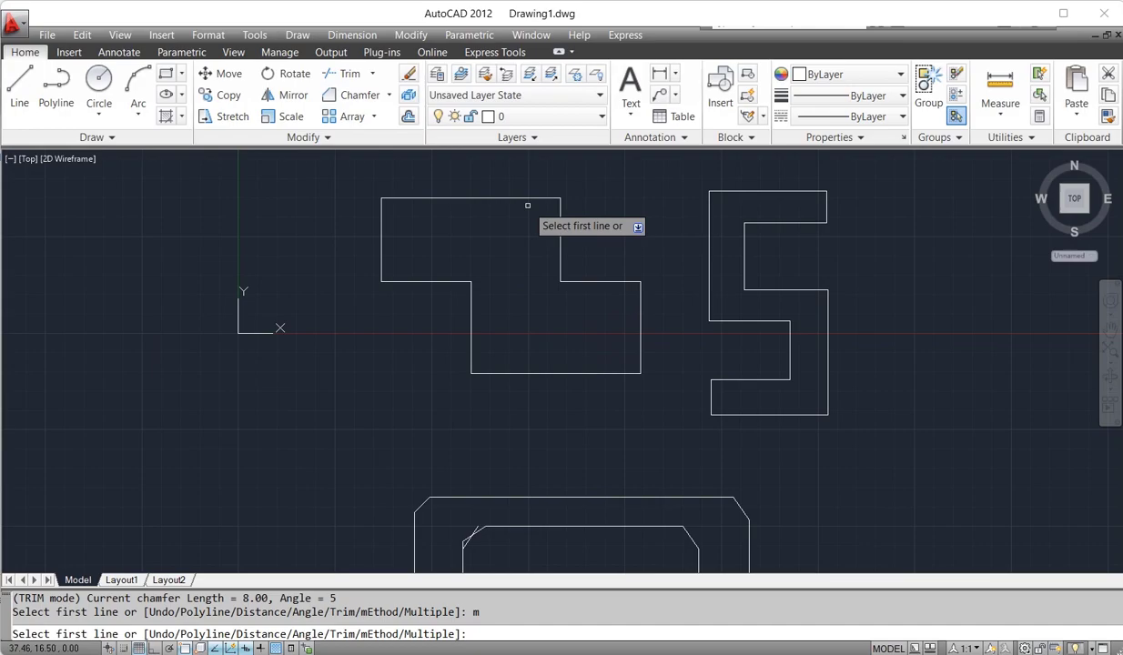
type("d")
key("space")
type("2")
key("space")
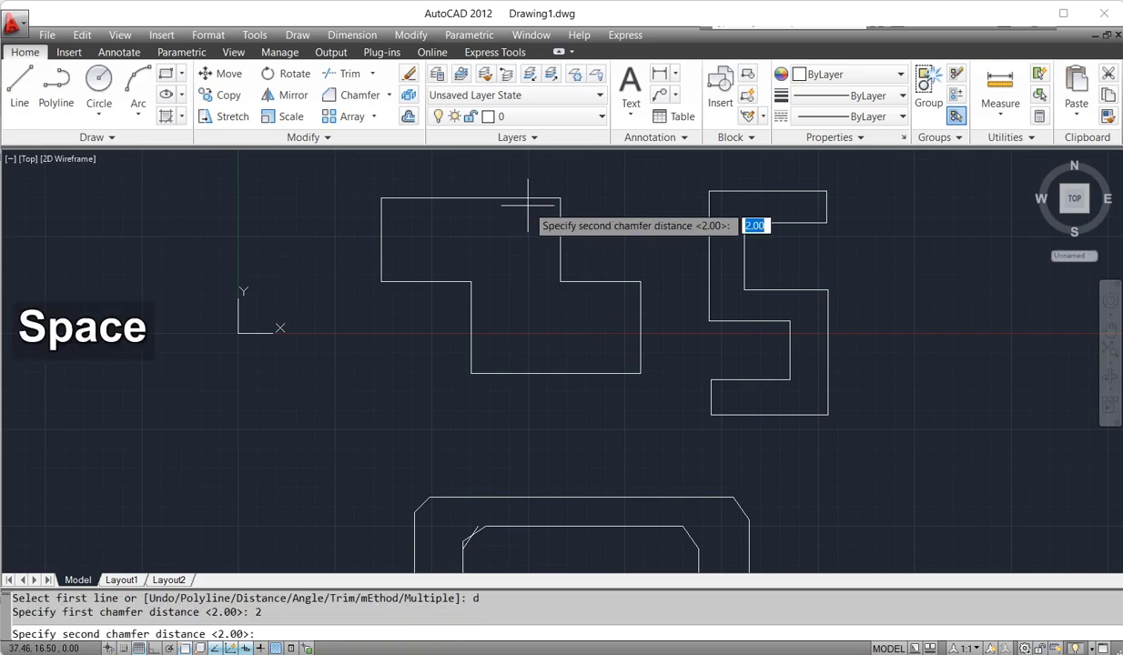
key("space")
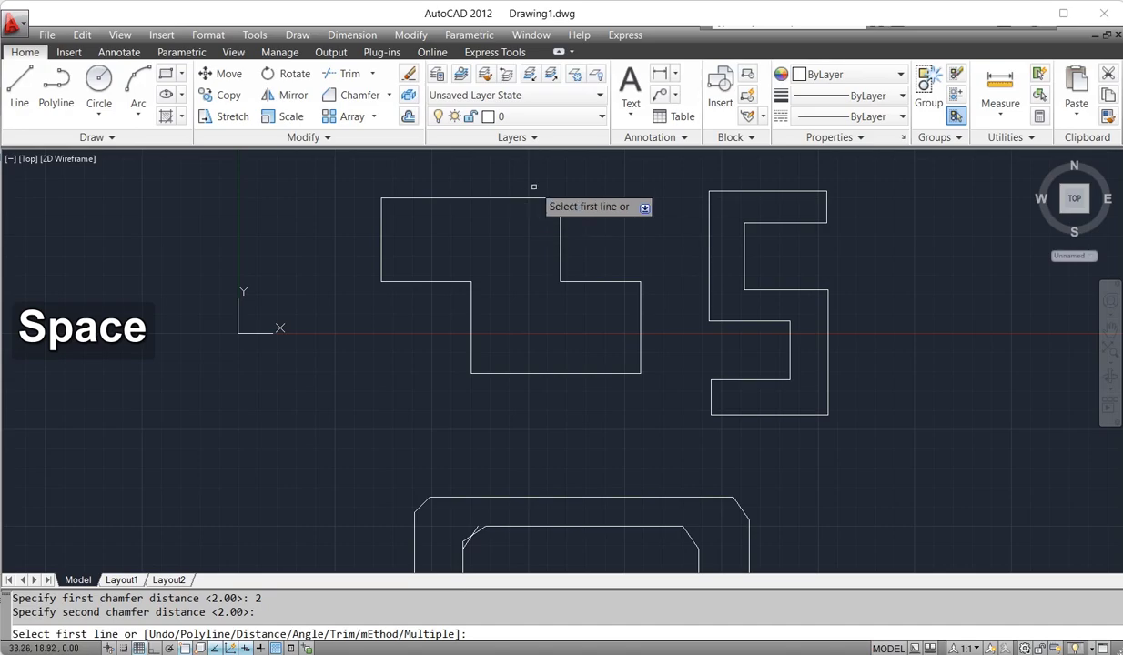
Chamfer the stepped outline's four left-side corners in one run: upper-left, the one below it, the inner step corner and bottom-left
left_click(419, 197)
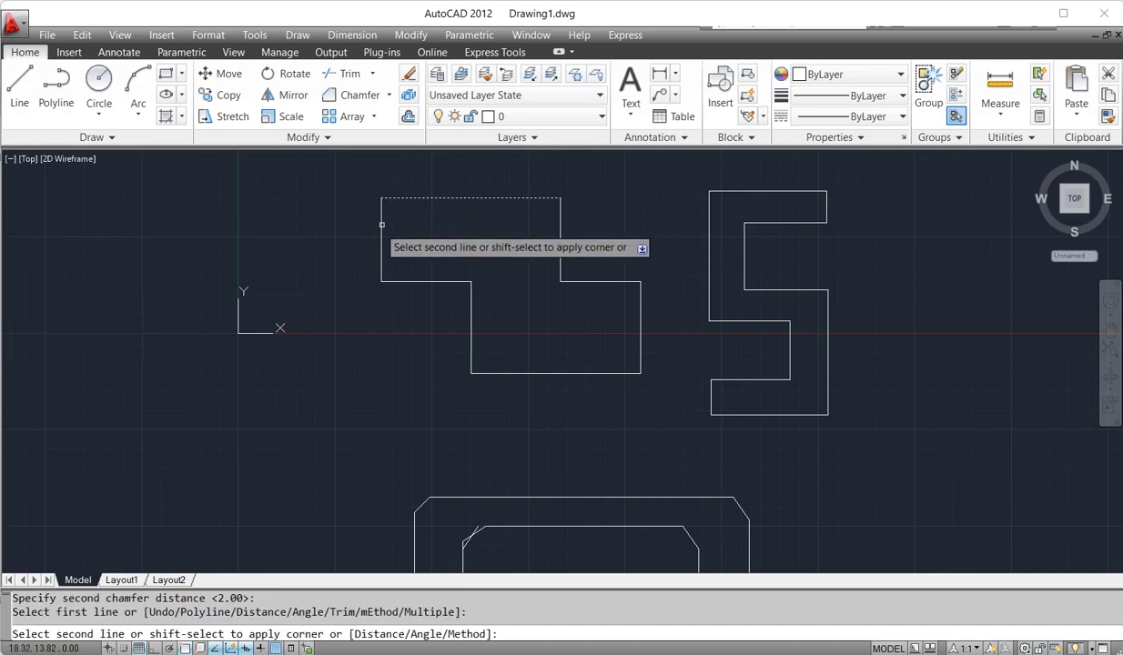
left_click(382, 233)
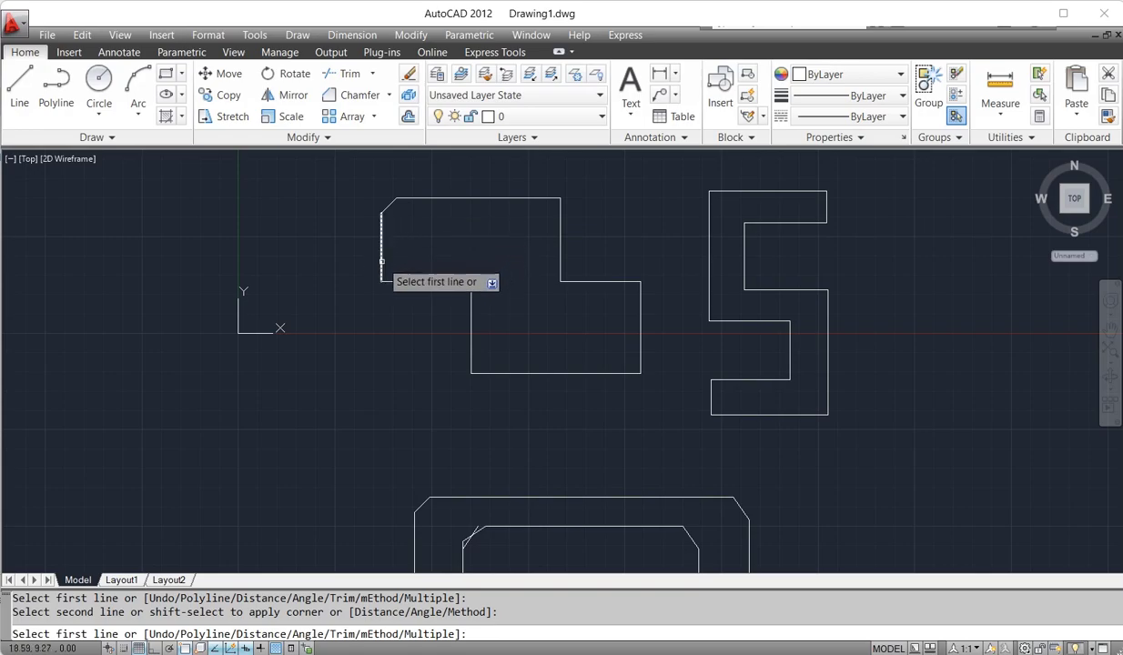
left_click(383, 266)
left_click(396, 281)
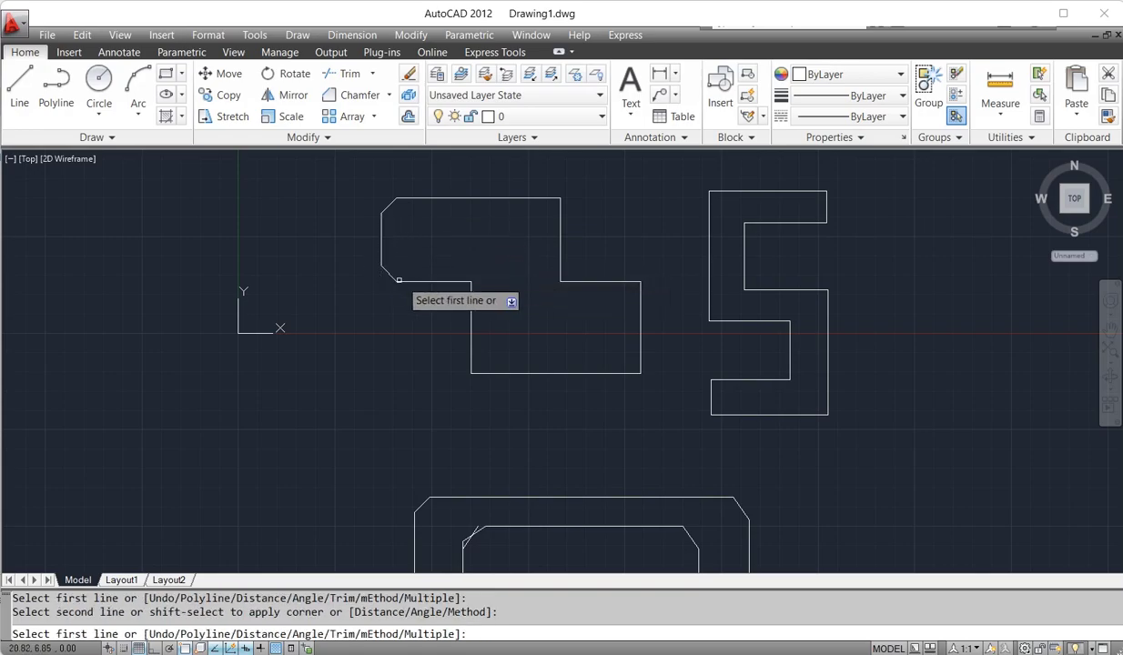
left_click(449, 281)
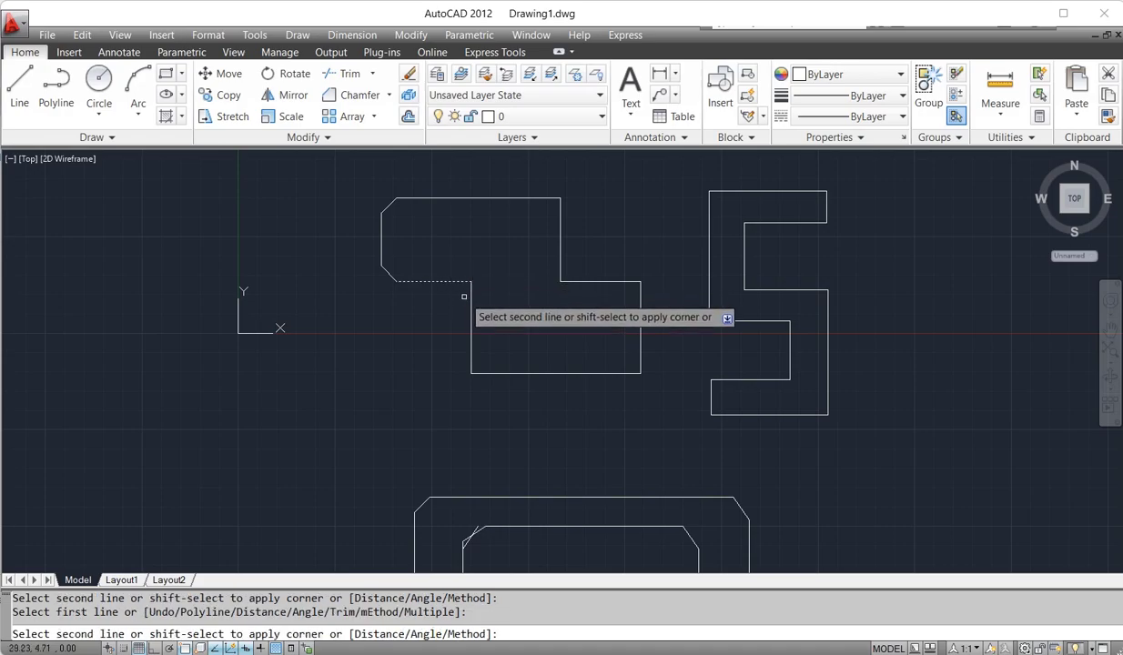
left_click(472, 344)
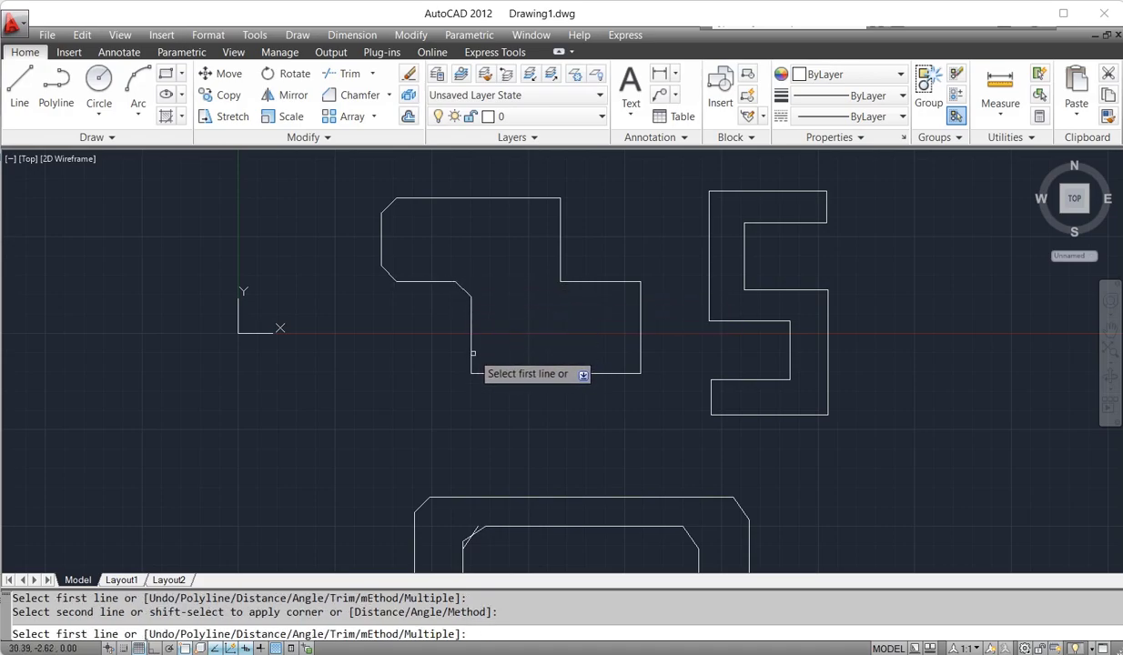
left_click(473, 354)
left_click(471, 361)
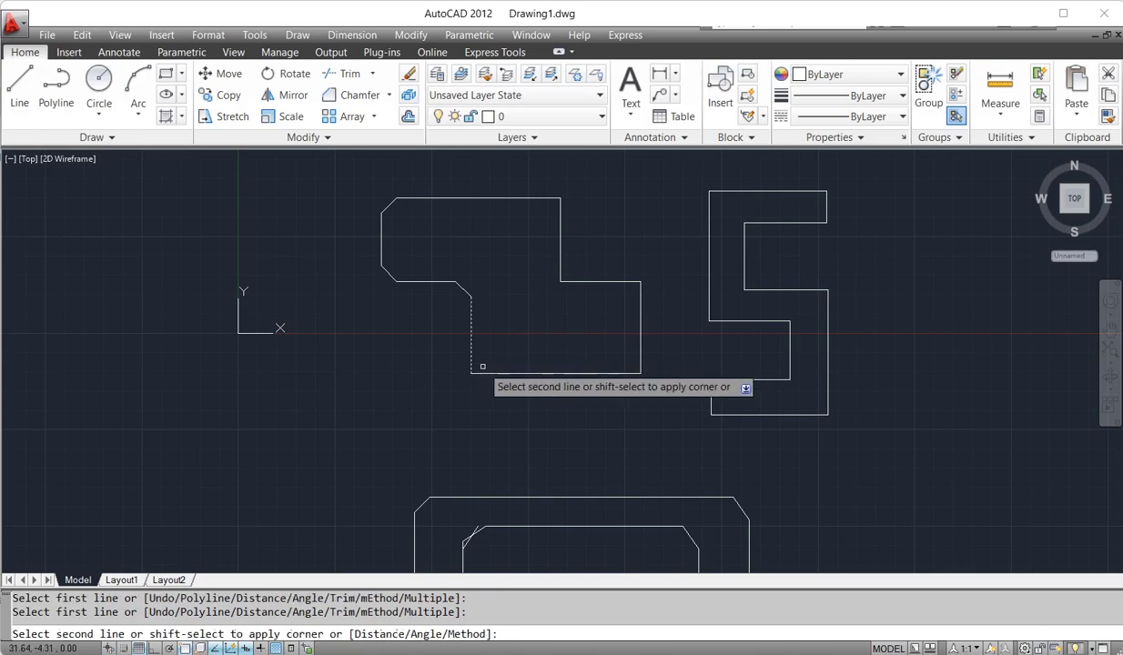
left_click(487, 372)
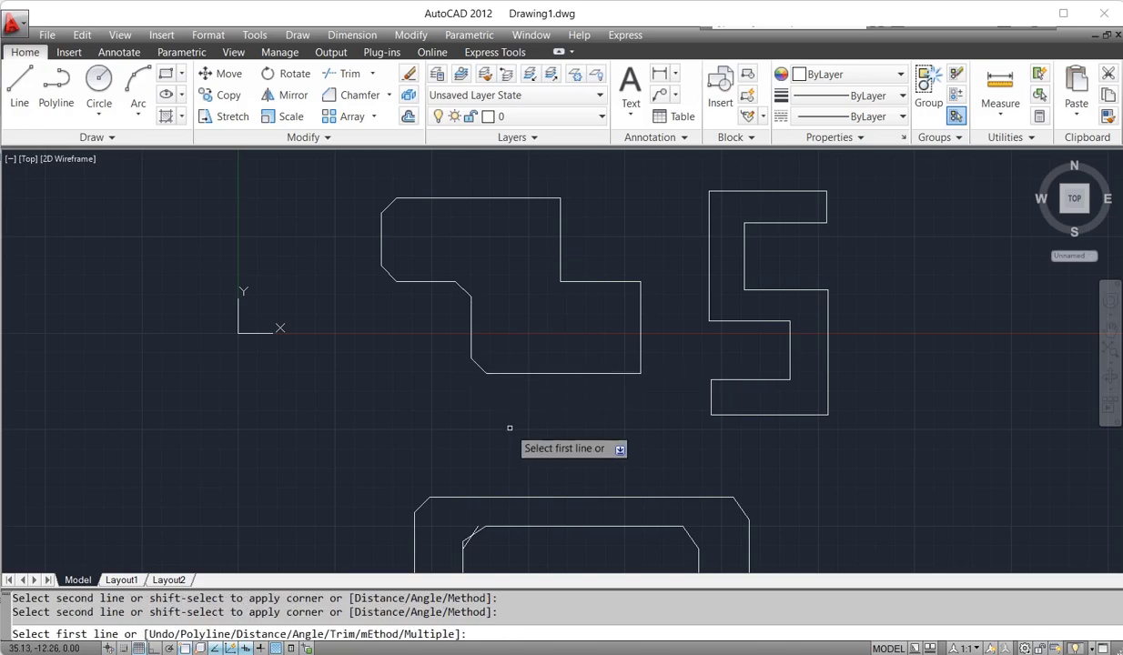
key("Escape")
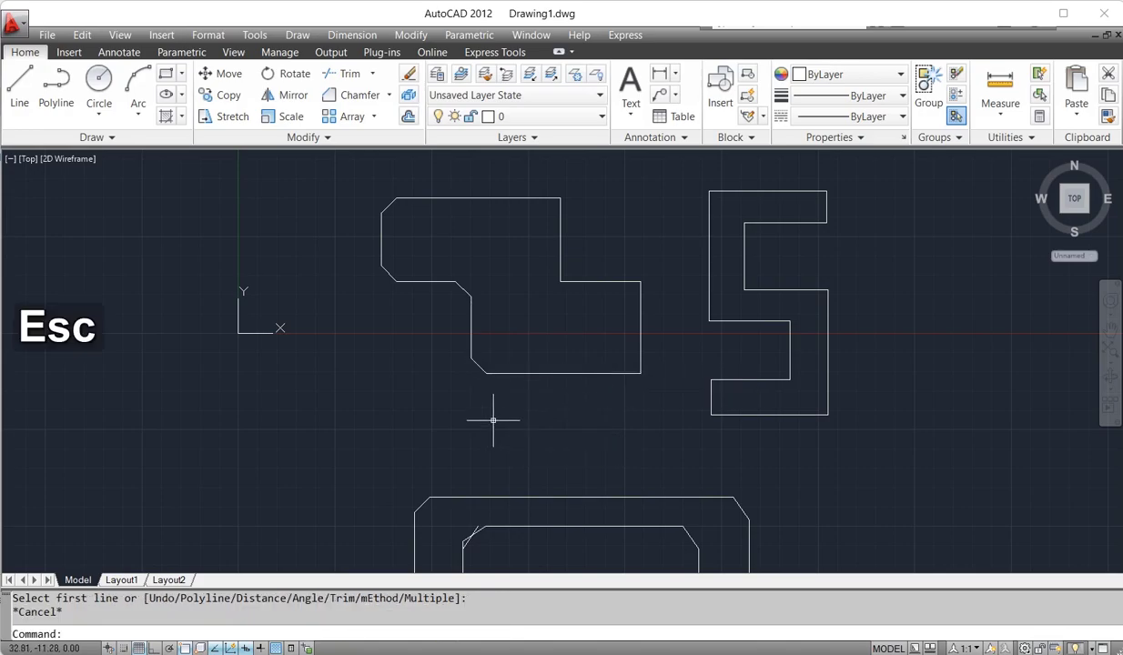
Chamfer all corners of the S-shaped outline at once with the Polyline option, using the current distances
type("cha")
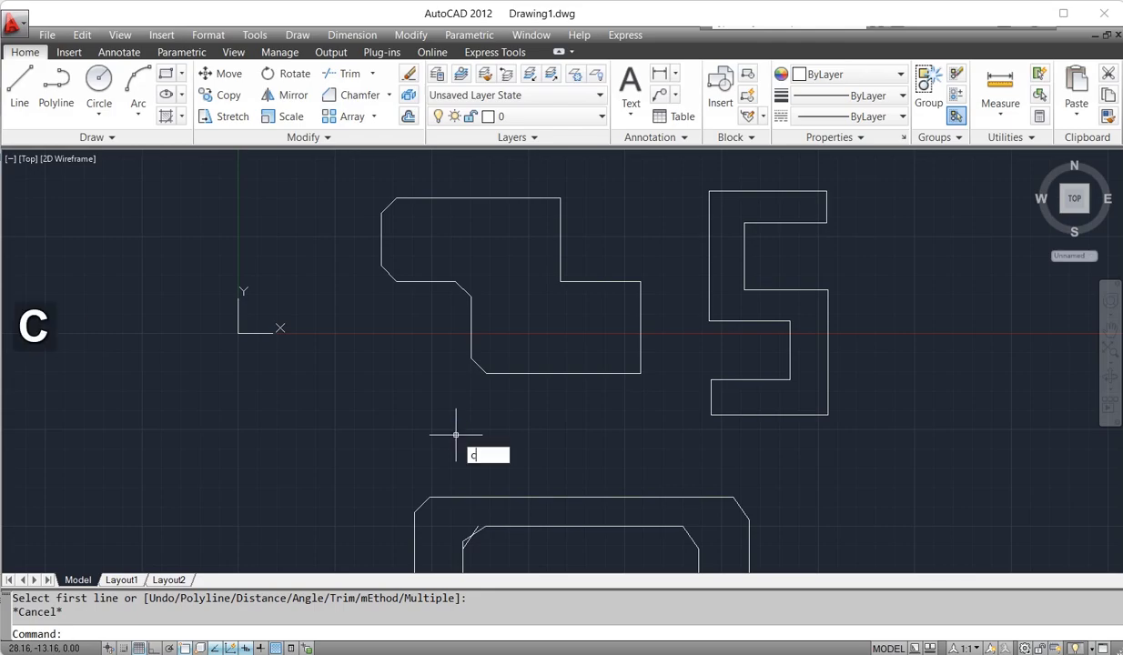
key("space")
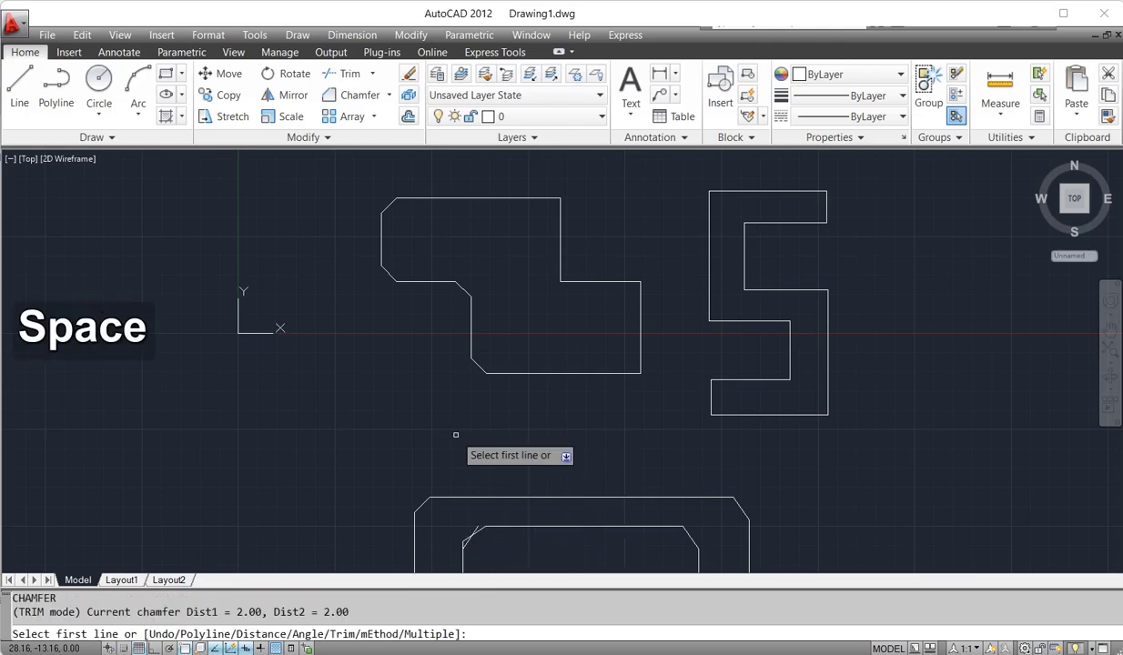
type("p")
key("space")
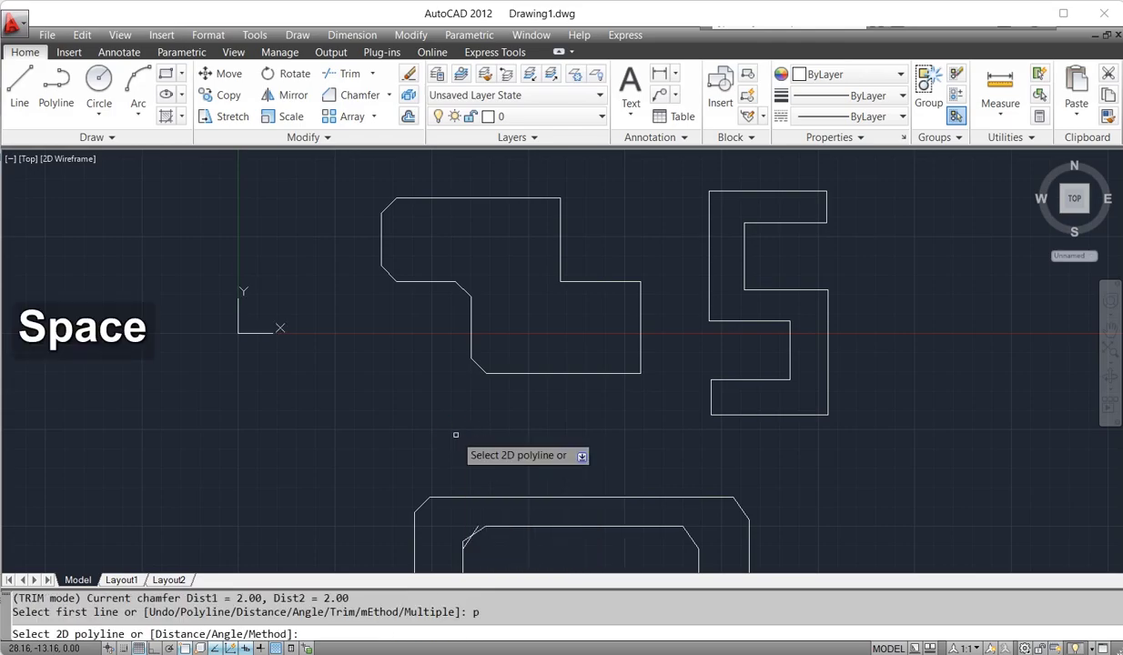
left_click(710, 303)
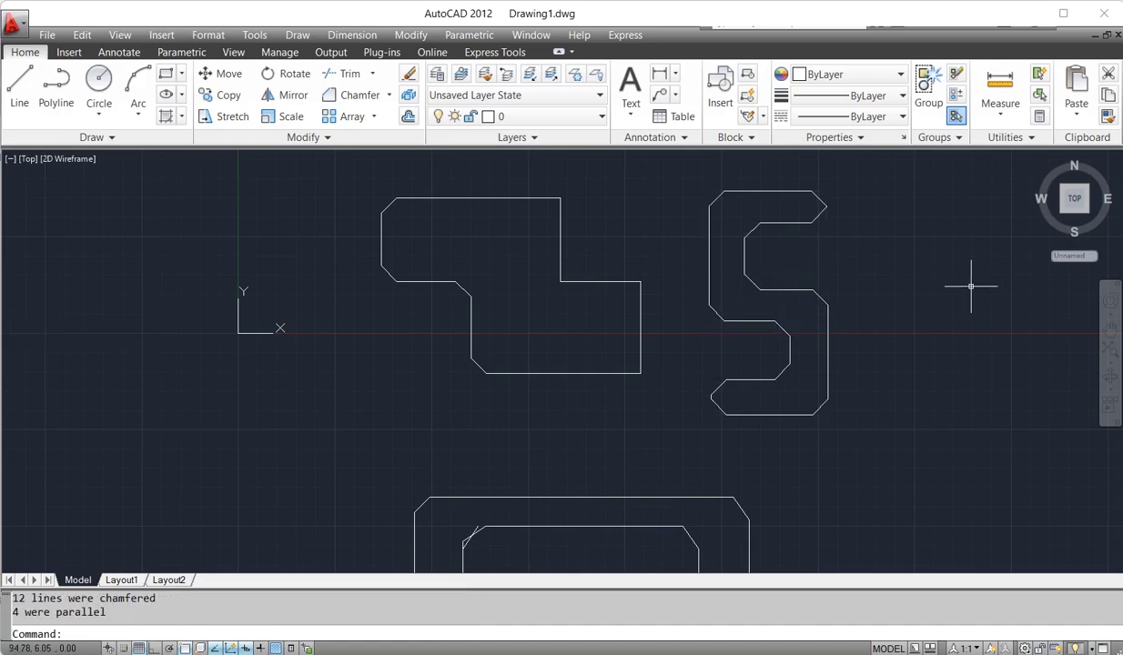
Start the Chamfer command again with the stepped and S-shaped outlines in view
scroll(840, 286, "up", 1)
middle_click_drag(840, 287, 747, 356)
key("space")
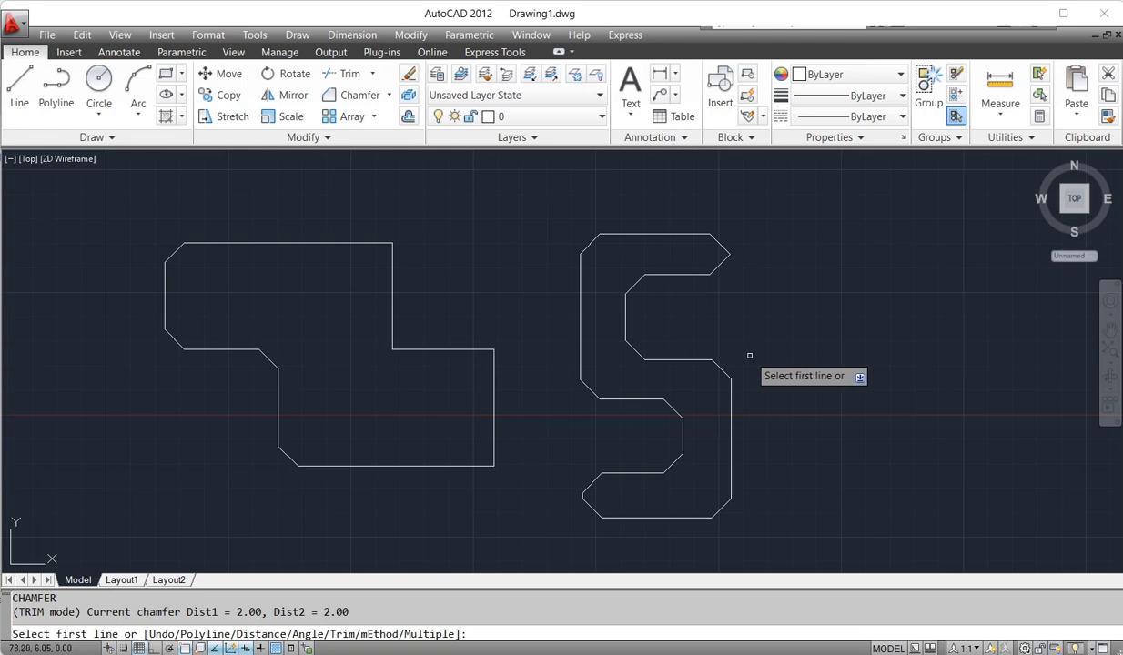